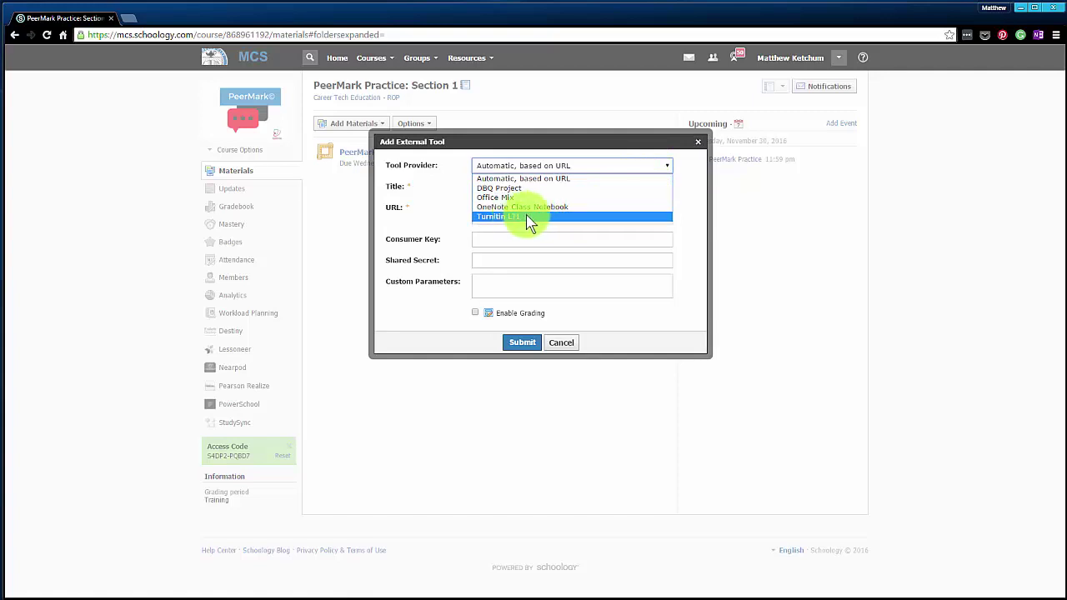
Choose Turnitin LTI as the external tool's provider and title it "Practice TurnItIn Assignment".
click(527, 215)
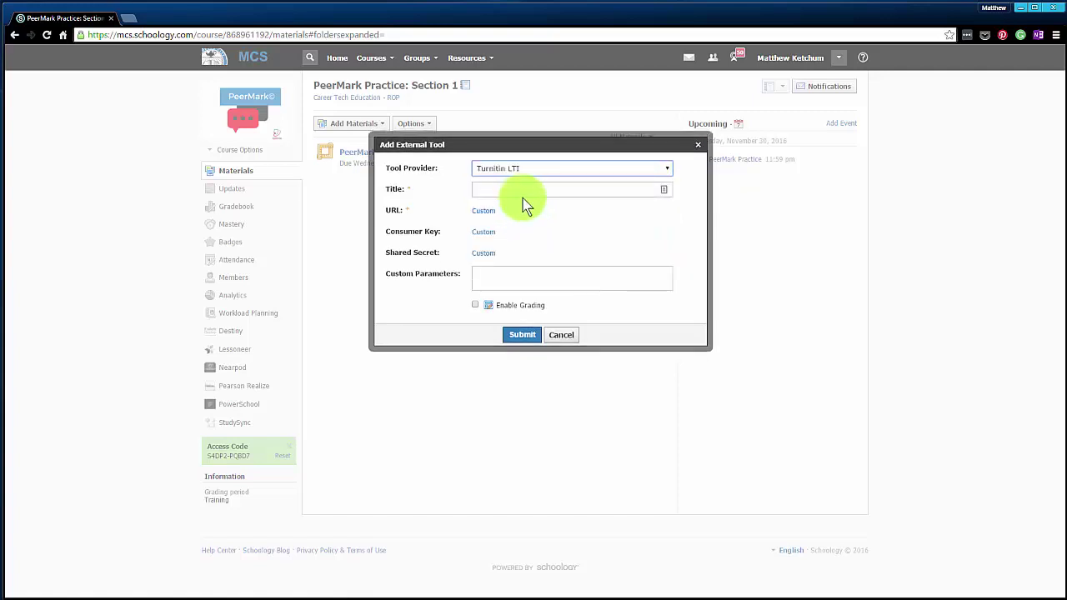
click(522, 191)
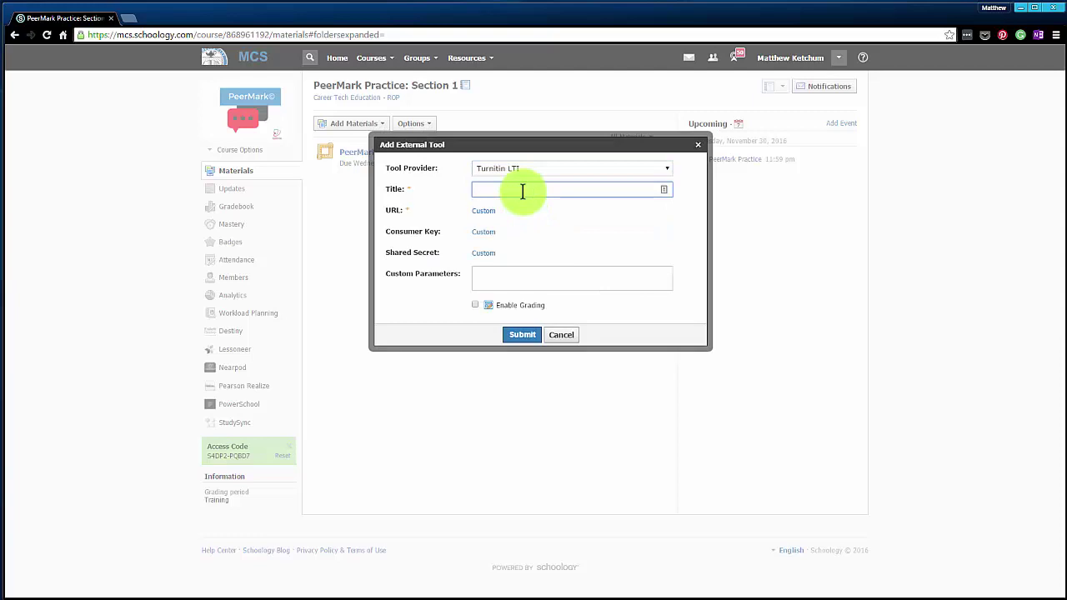
text(Practice Turnitin Assignment)
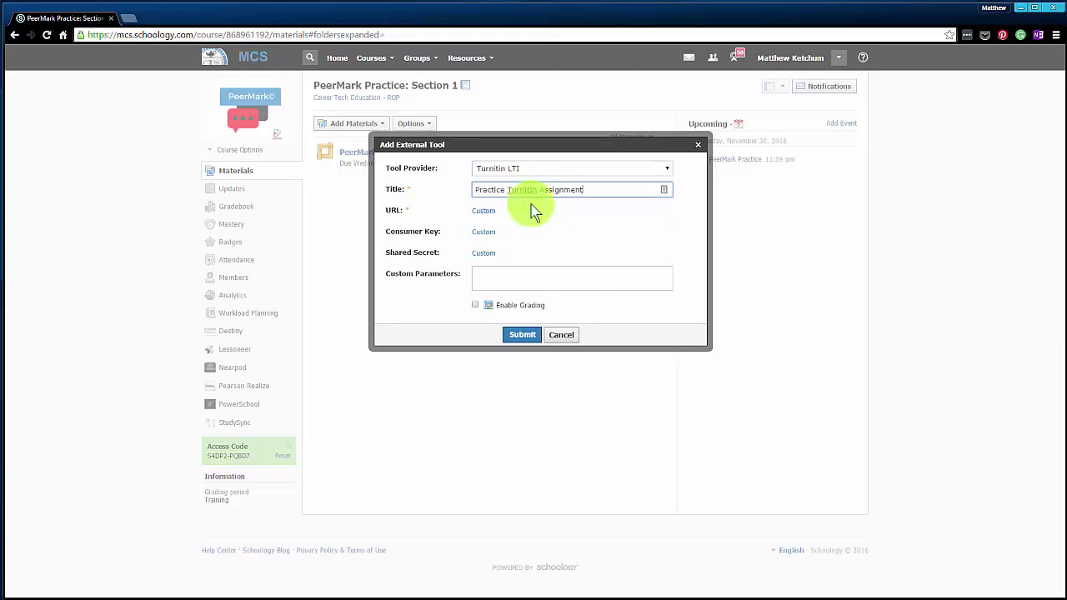
Enable grading for the external tool and set its due date to 11/18/16.
click(475, 305)
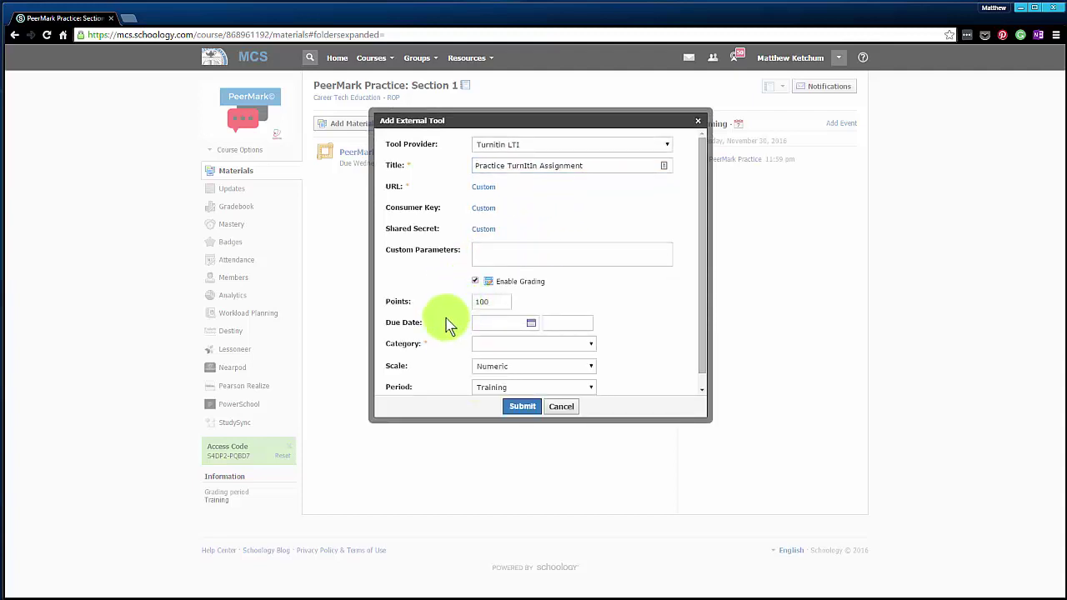
click(531, 325)
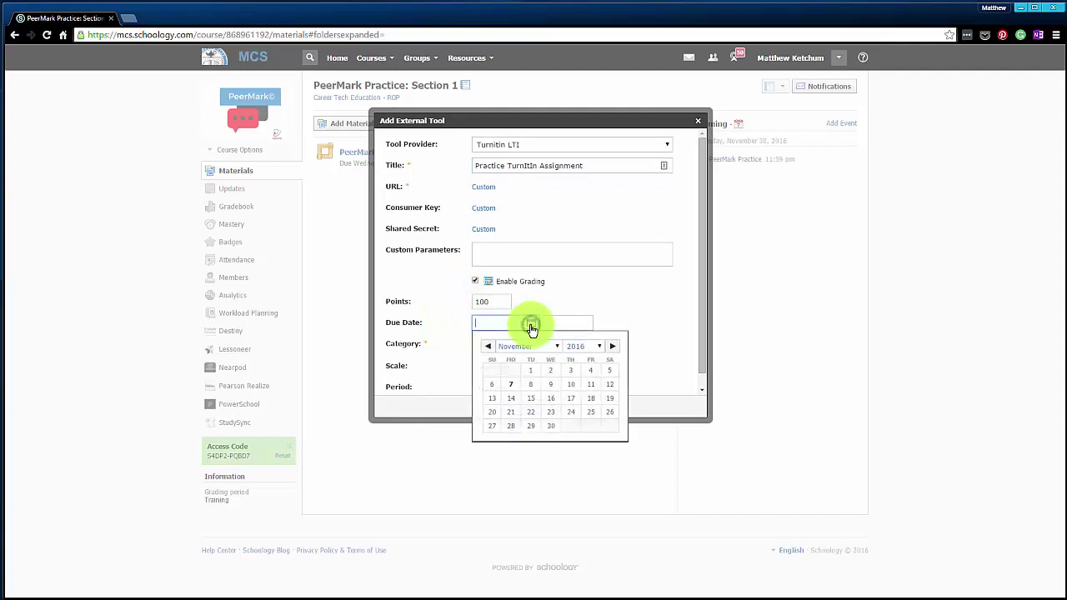
click(590, 399)
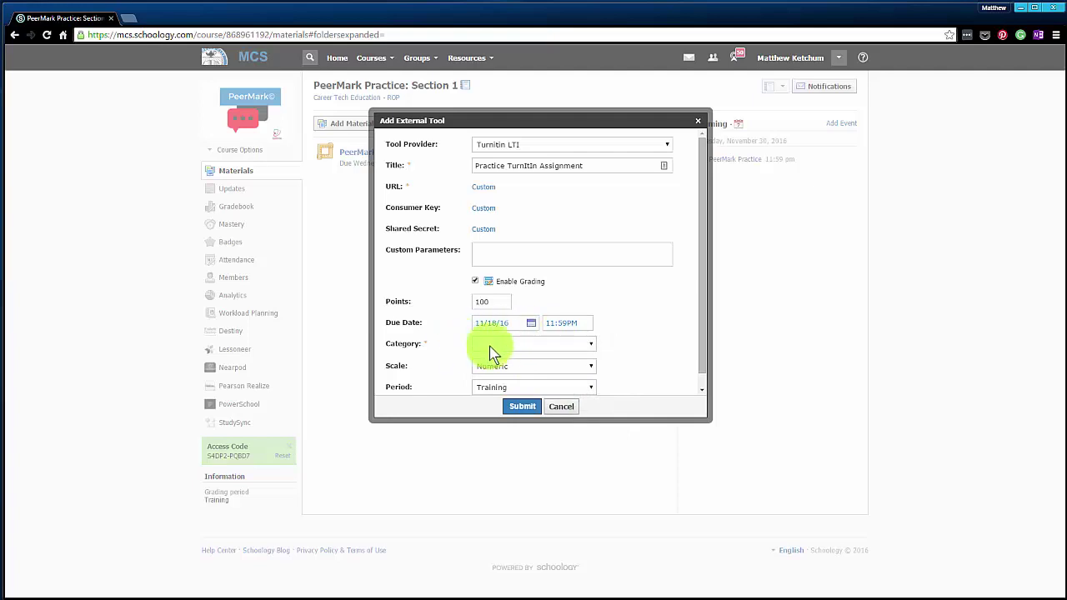
Set the grading category to Essay and submit the new external tool to the course.
click(494, 348)
click(515, 379)
scroll(650, 362, down, 1)
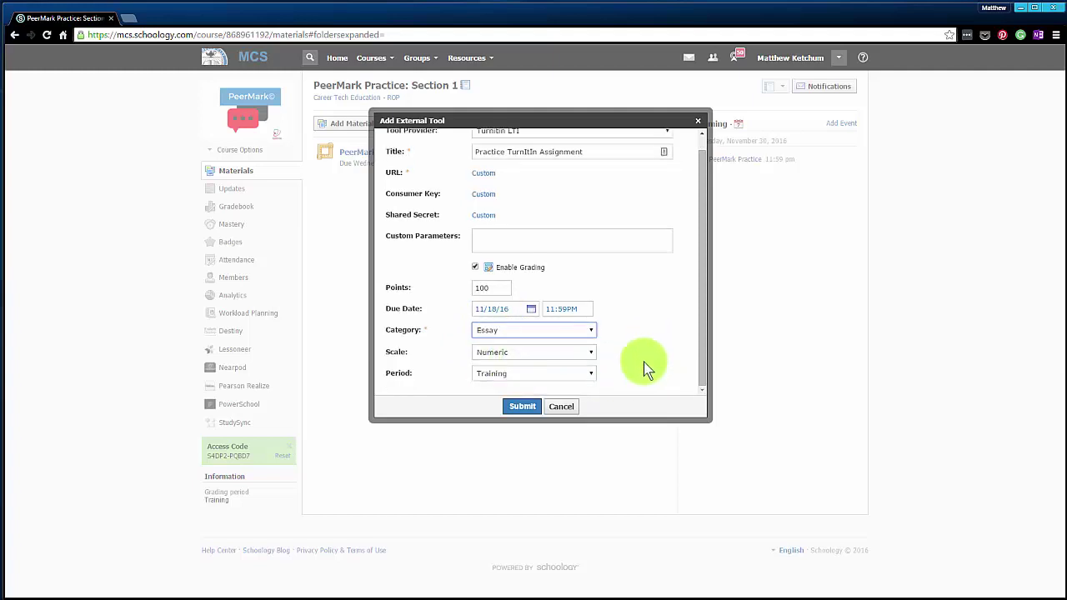
click(522, 408)
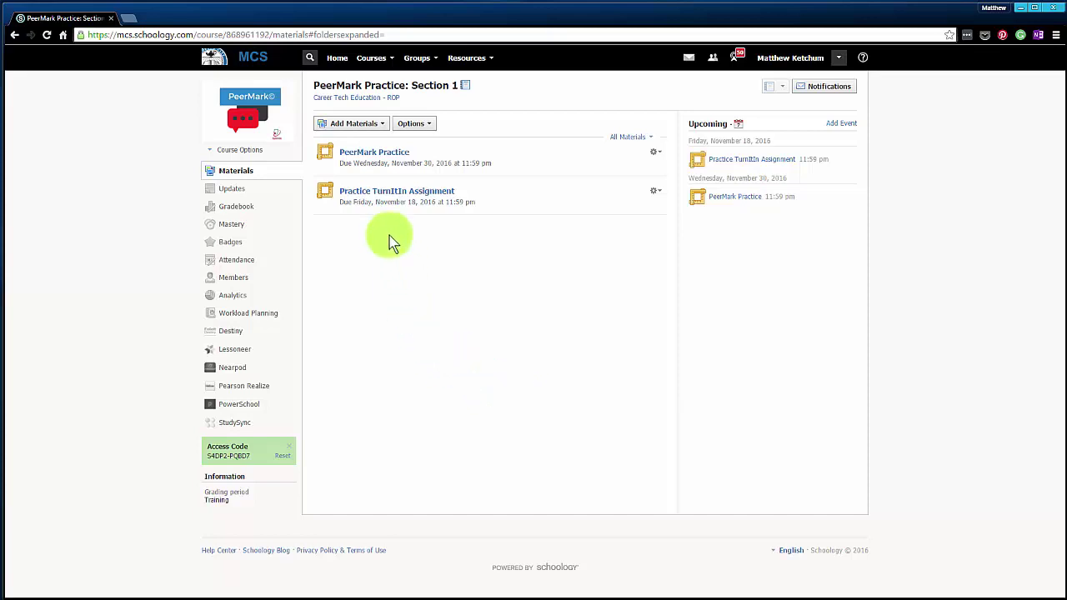
Open the Practice TurnItIn Assignment from the course materials and go to the instructions in its settings.
click(382, 197)
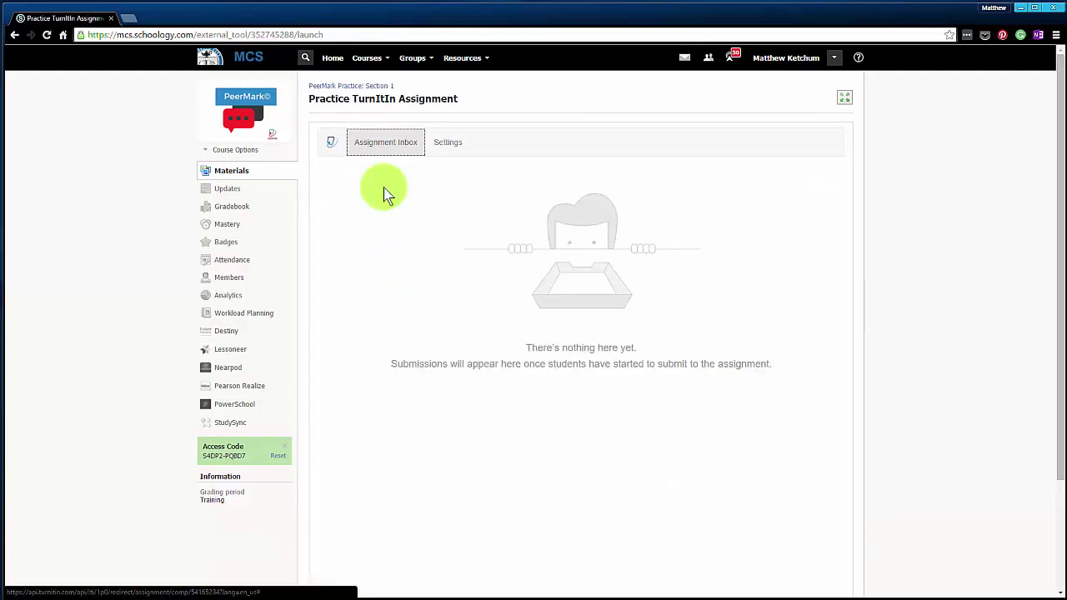
click(451, 144)
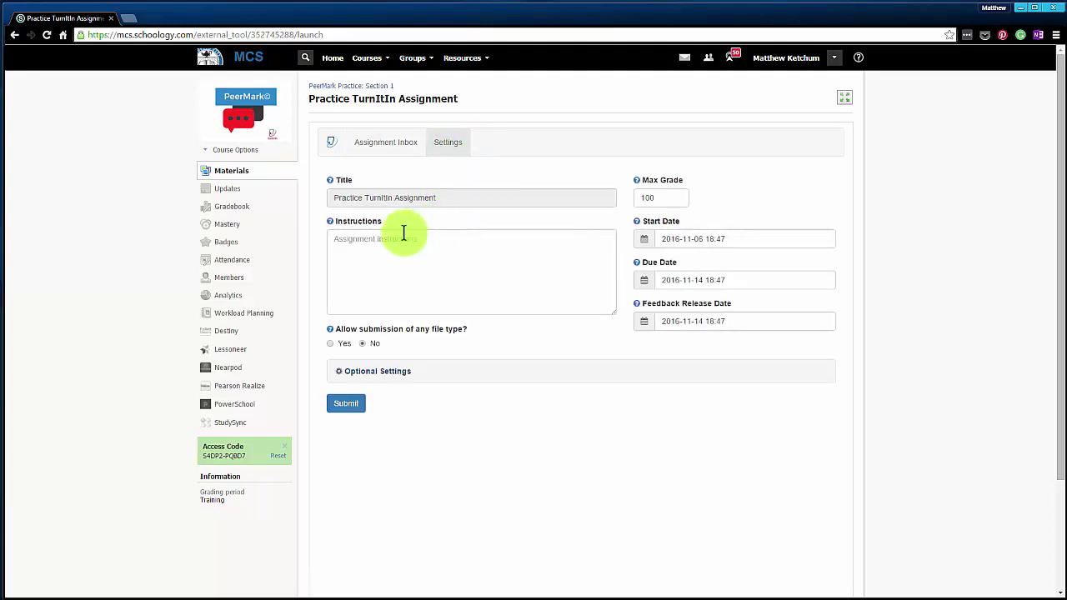
click(360, 240)
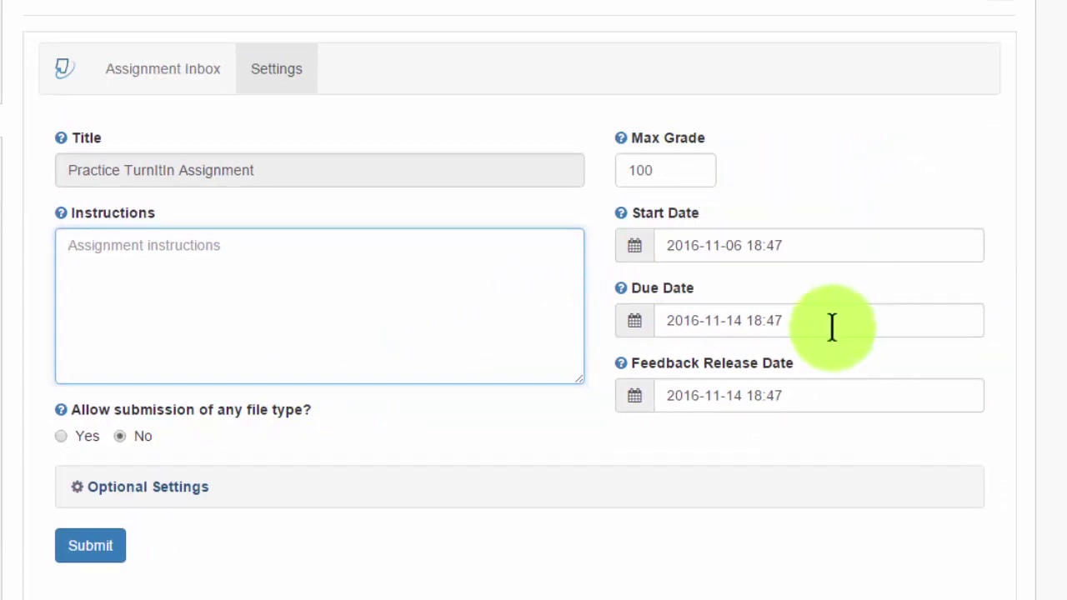
Set the assignment's due date to November 18, 2016 and its due hour to 23.
click(637, 327)
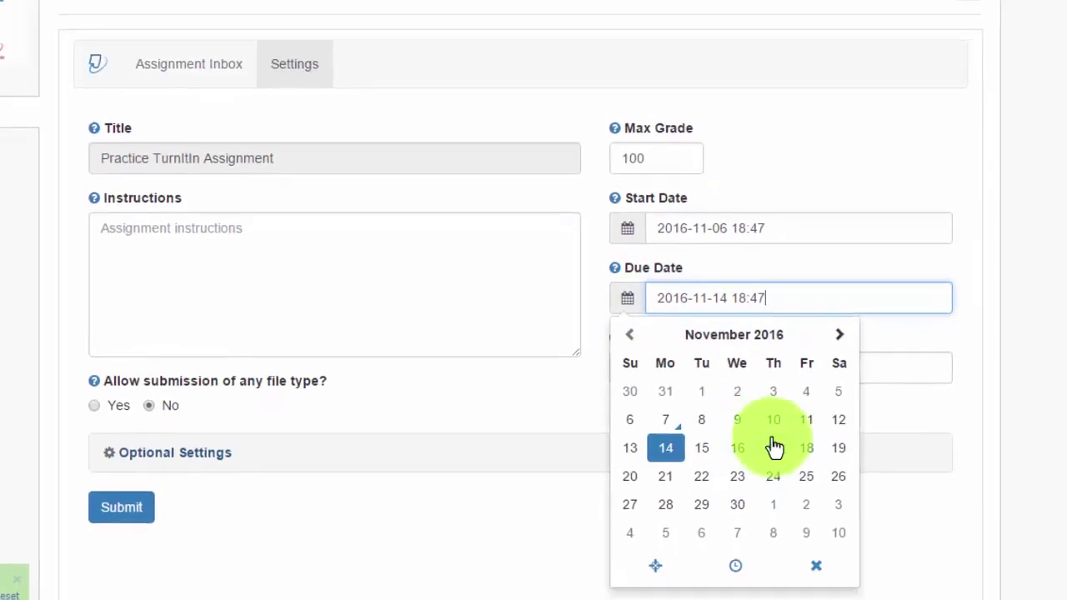
click(807, 450)
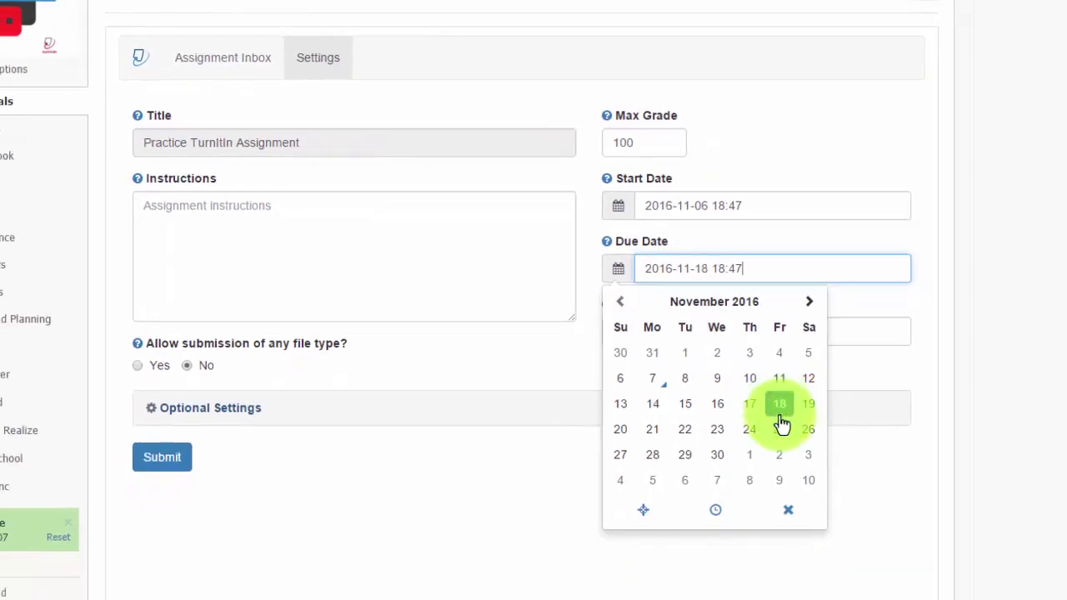
click(713, 515)
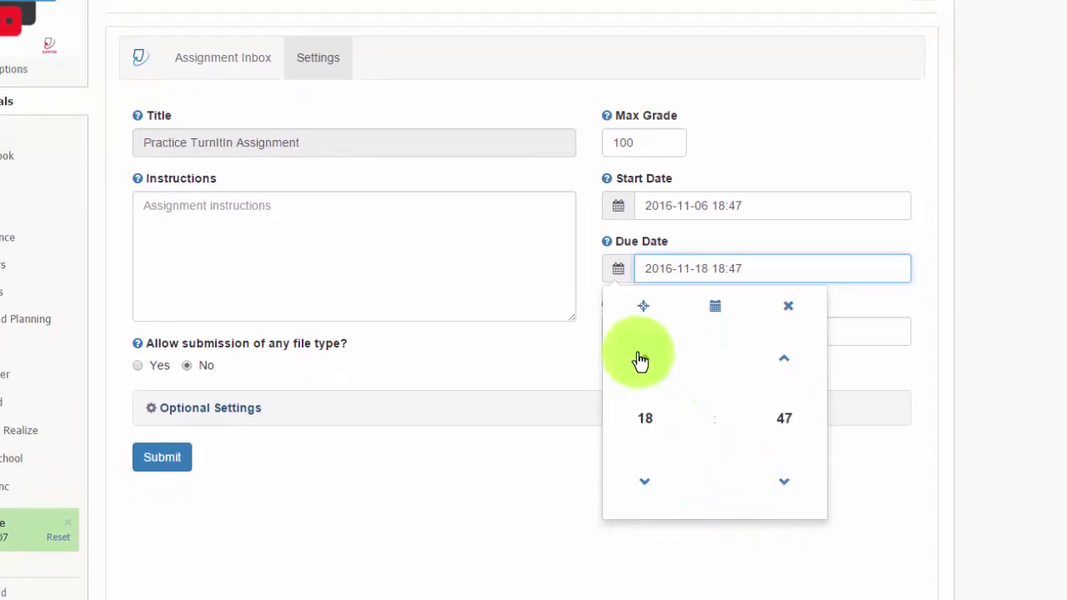
click(642, 358)
click(642, 359)
click(643, 358)
click(643, 359)
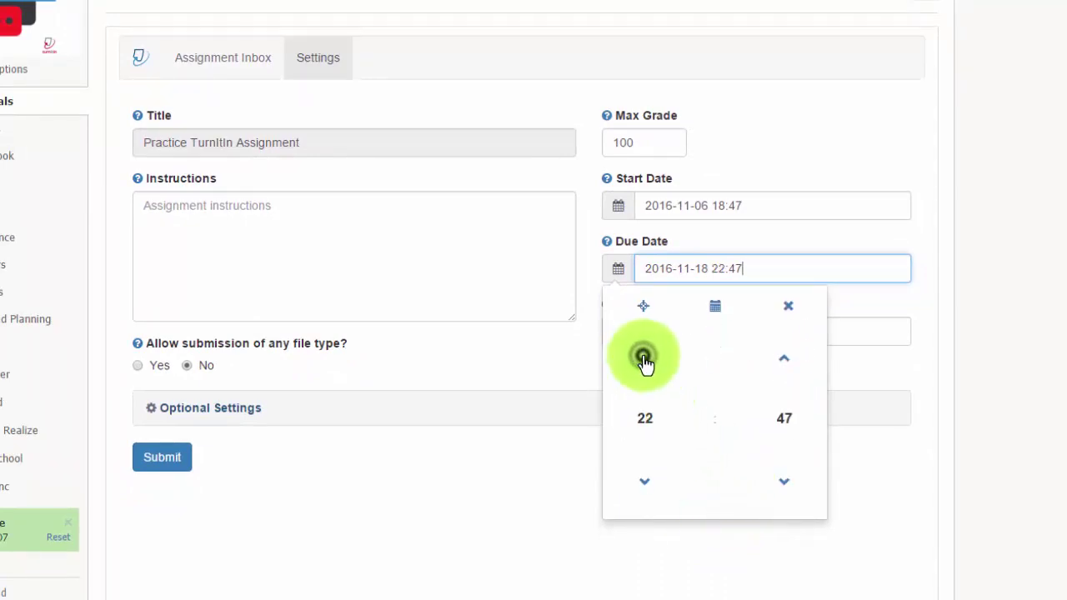
click(643, 358)
click(642, 359)
click(643, 359)
click(645, 481)
click(645, 481)
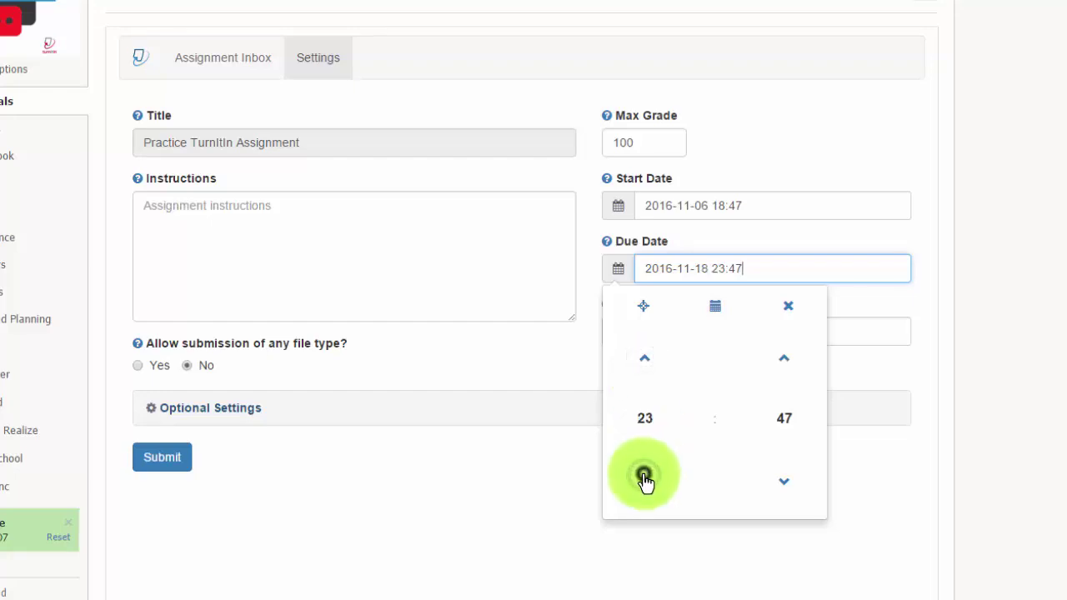
Set the minutes of the due time to 59 and close the date picker.
click(786, 358)
click(785, 358)
click(788, 360)
click(788, 359)
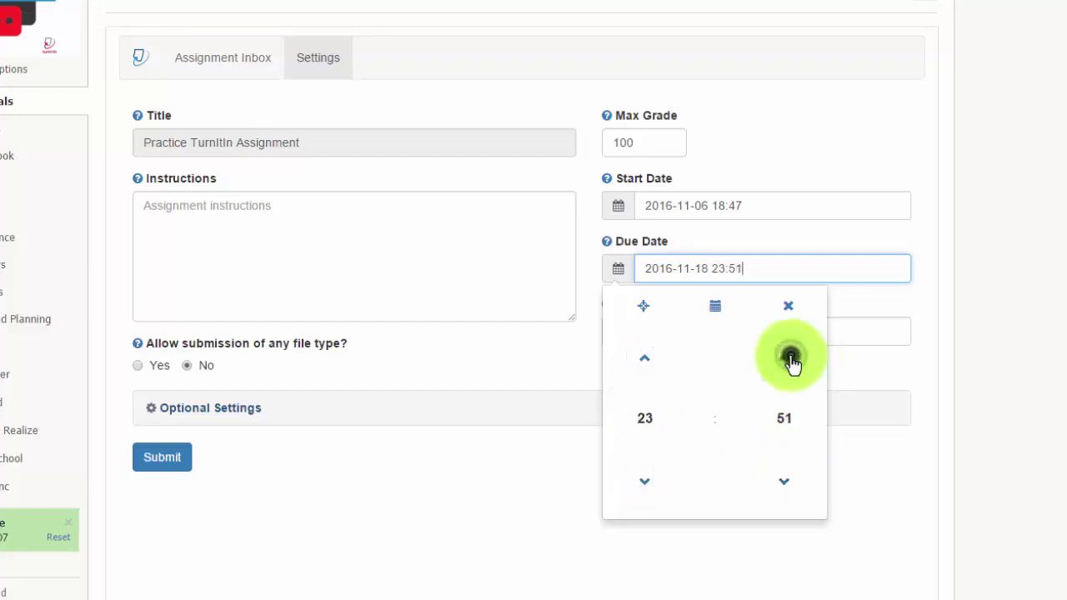
click(791, 360)
click(791, 360)
click(790, 360)
click(791, 361)
click(790, 361)
click(791, 360)
click(790, 360)
click(790, 361)
click(868, 133)
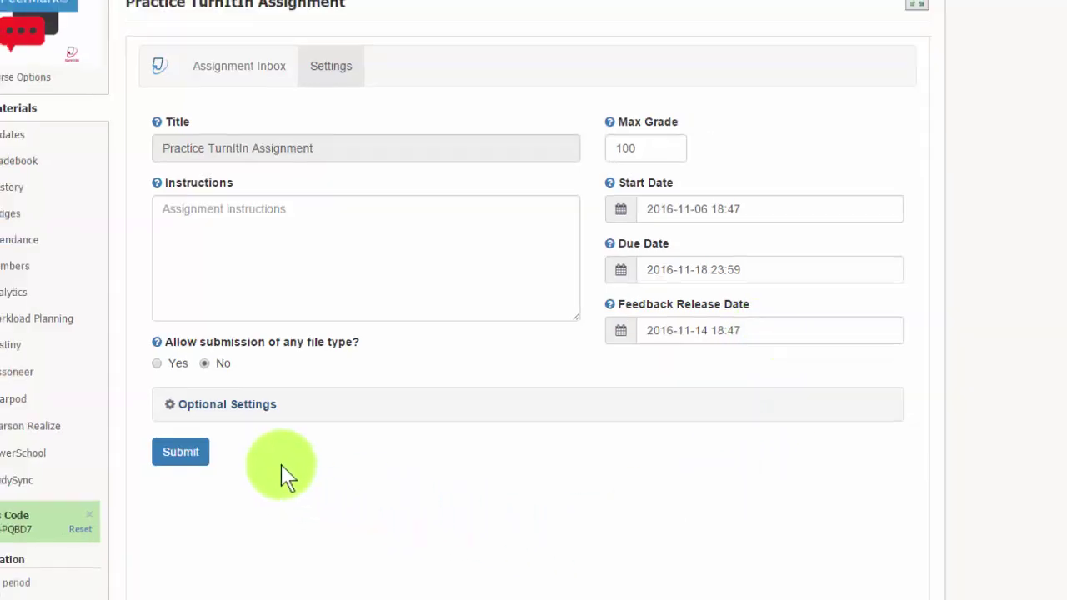
Expand the optional settings and examine the originality report, exclusion, repository and PeerMark options.
click(263, 406)
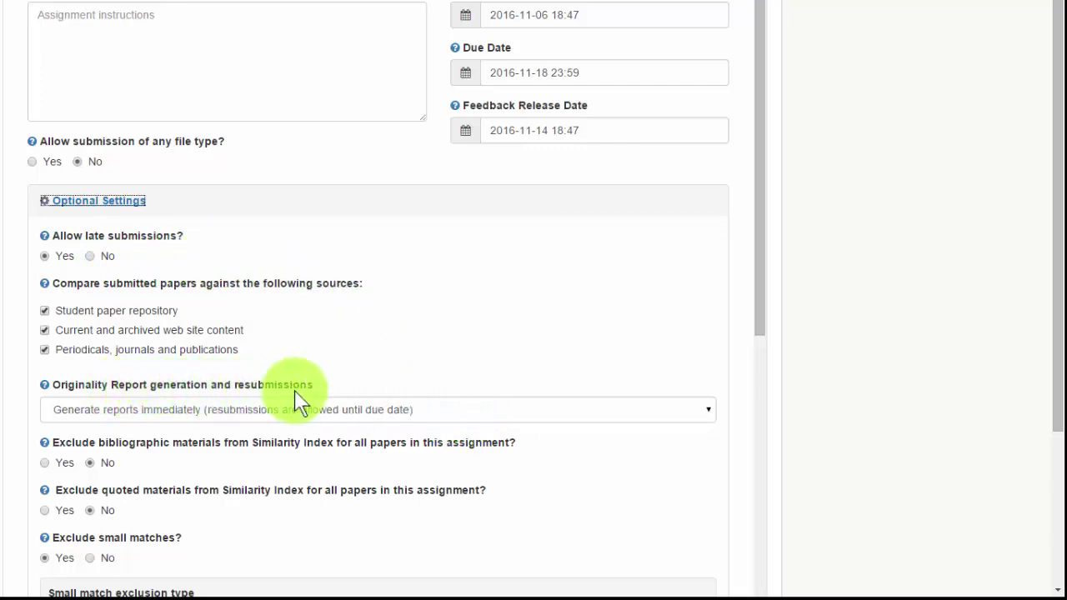
click(660, 410)
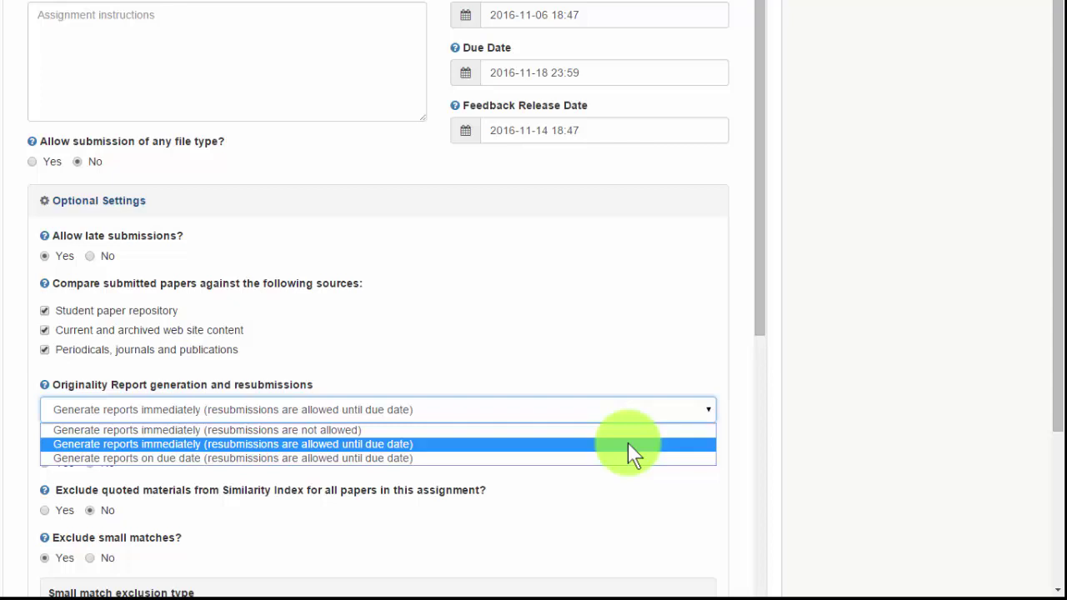
scroll(762, 424, down, 1)
scroll(762, 423, down, 1)
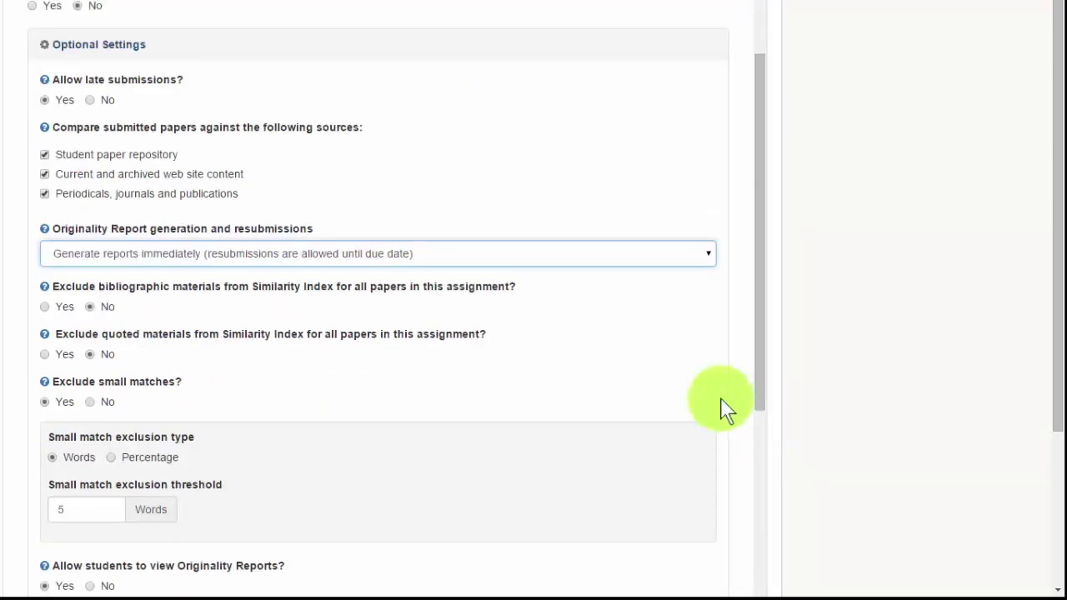
scroll(629, 365, down, 1)
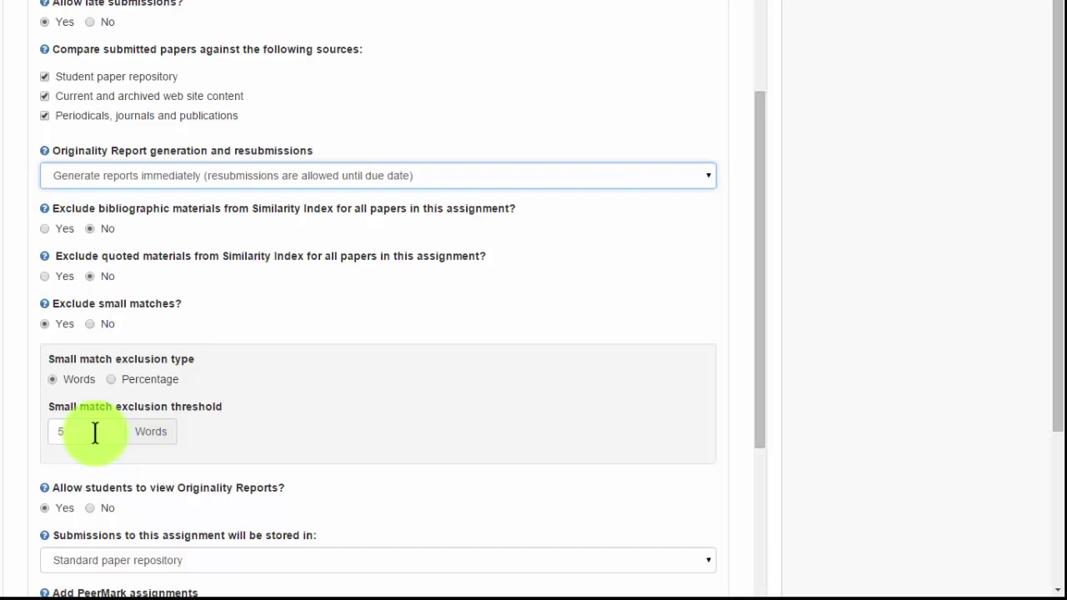
scroll(169, 454, down, 1)
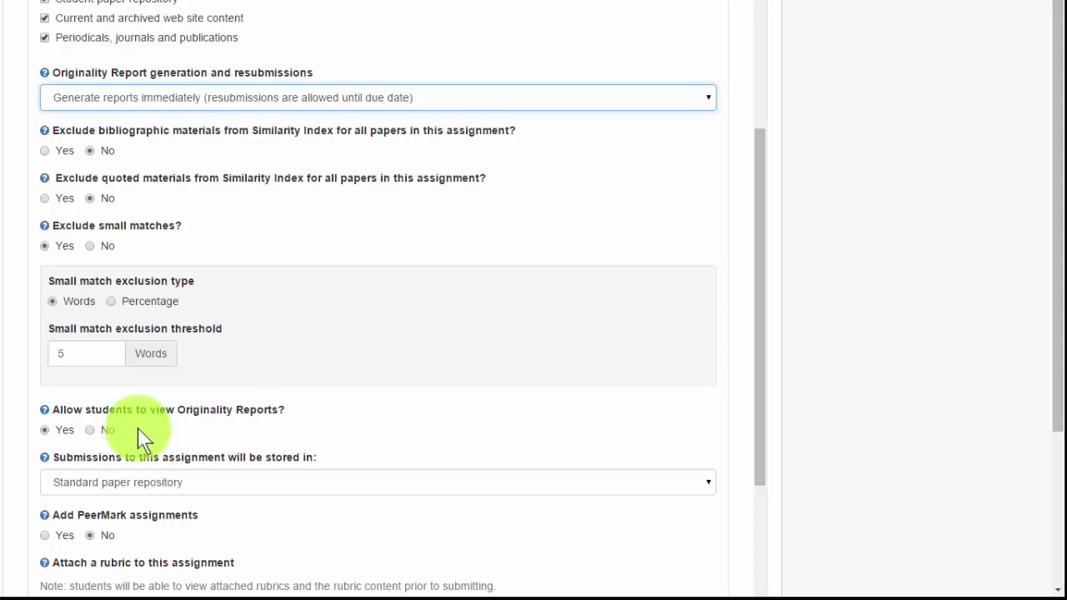
scroll(400, 458, down, 1)
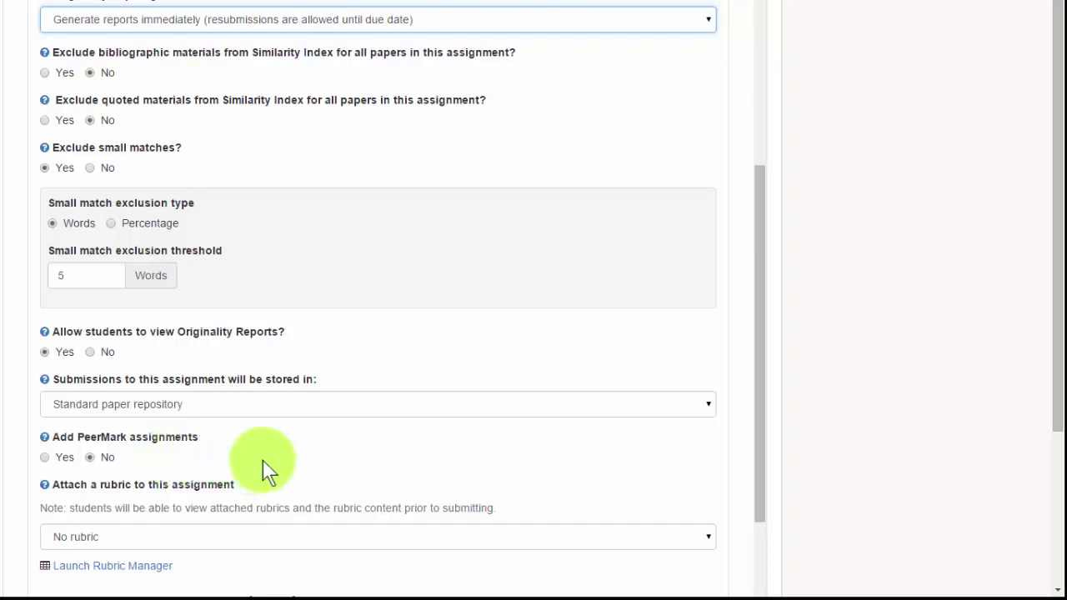
scroll(288, 458, down, 2)
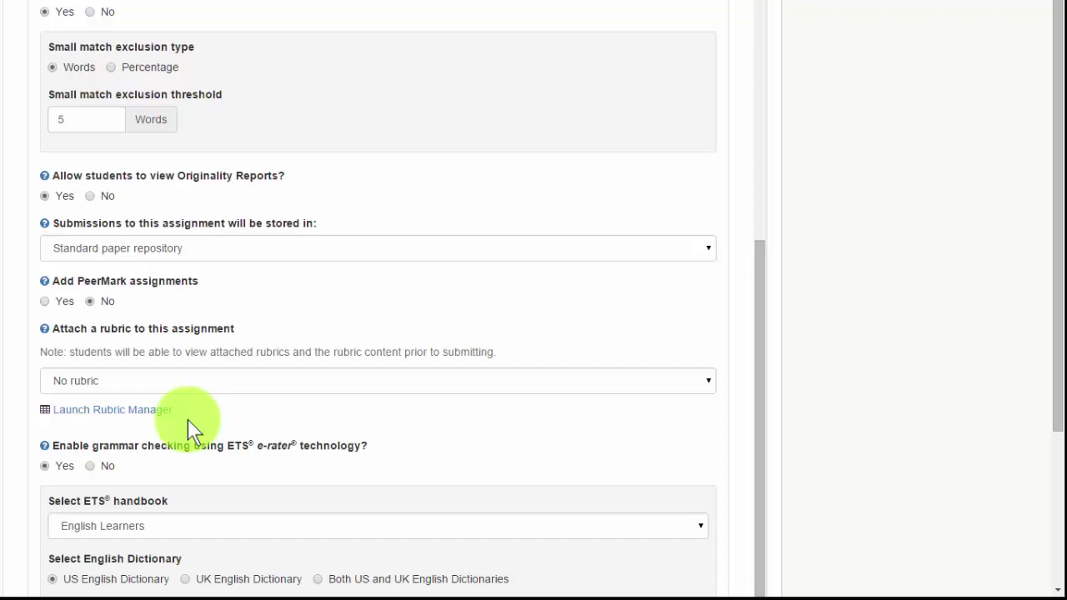
Review the available rubrics in the Rubric Manager and among the choices for attaching one to the assignment.
click(125, 414)
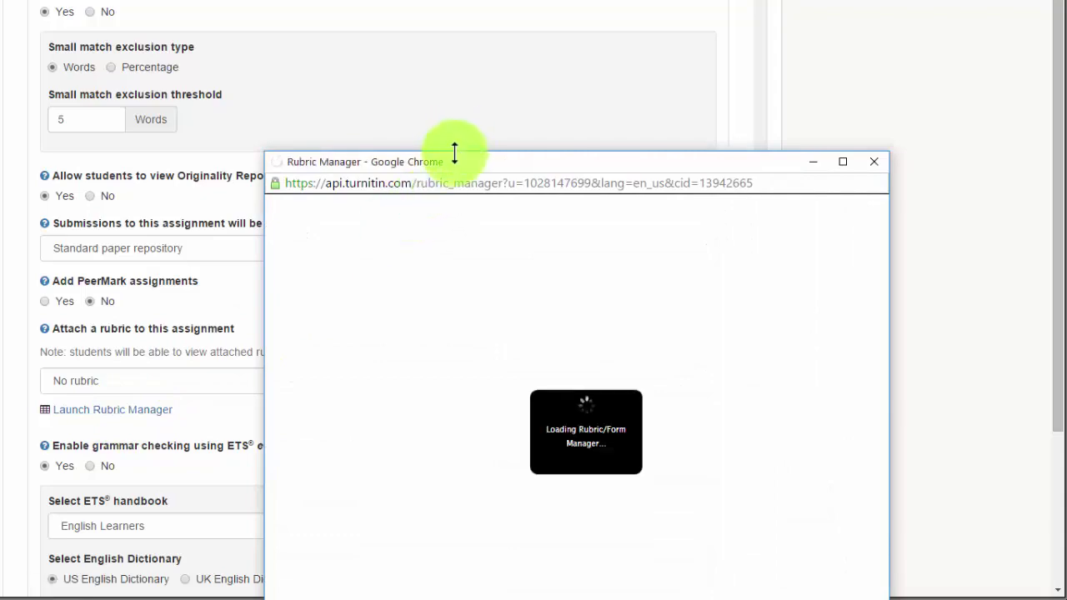
drag(463, 159, 359, 2)
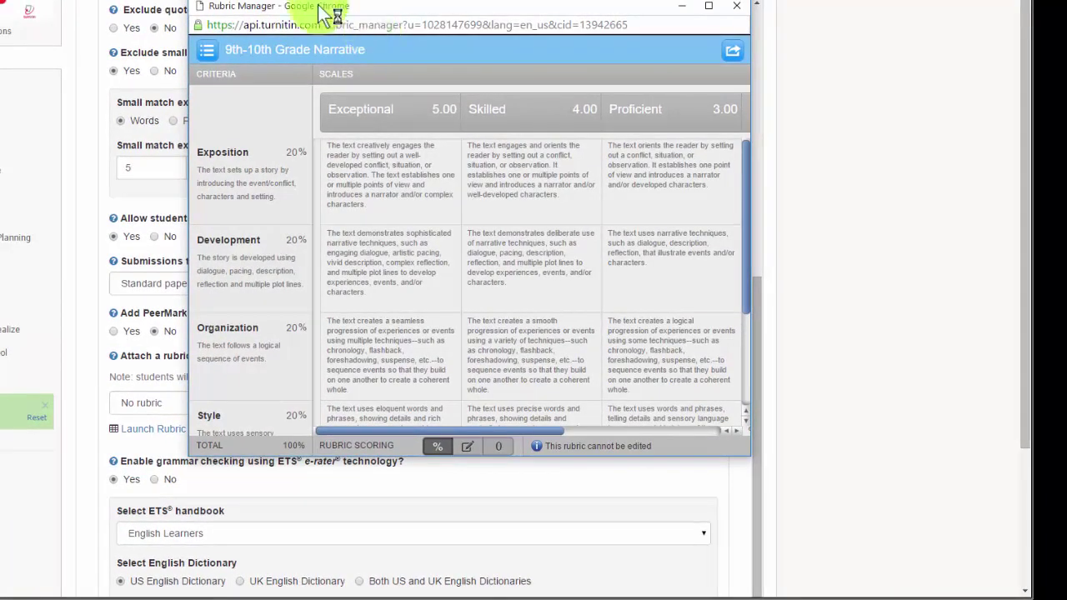
click(189, 32)
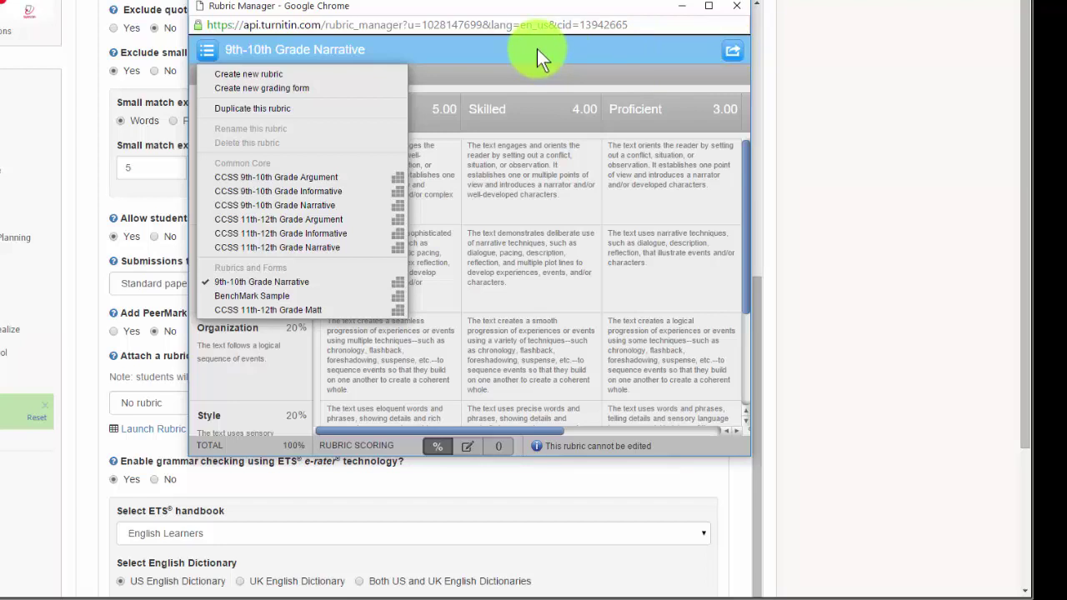
click(737, 7)
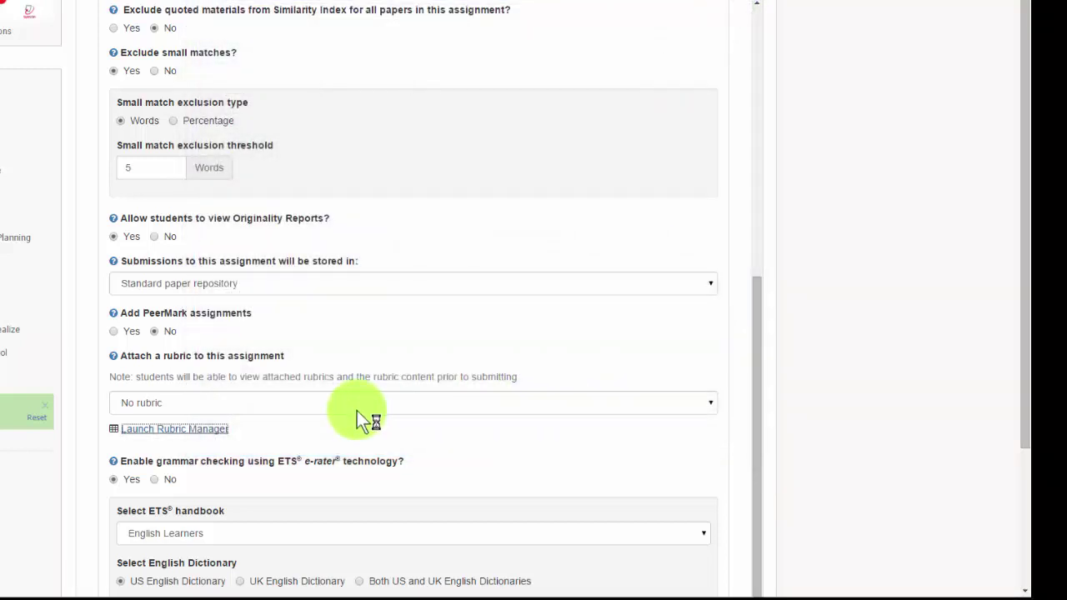
click(704, 404)
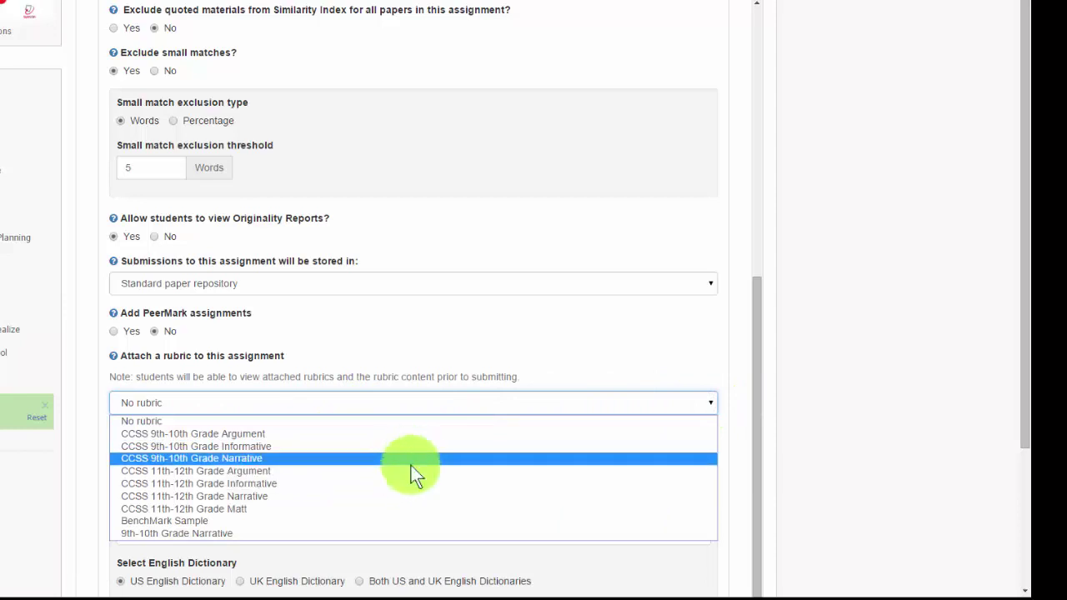
click(622, 331)
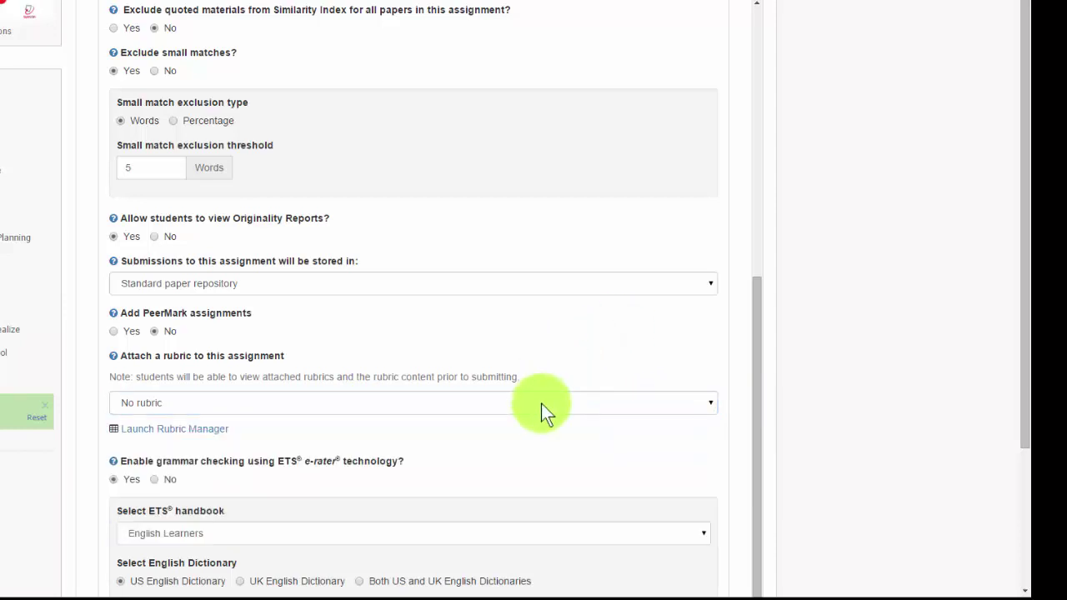
Examine the ETS e-rater grammar-checking settings, including the handbook choices, and the option to save defaults.
scroll(541, 407, down, 2)
scroll(541, 404, down, 2)
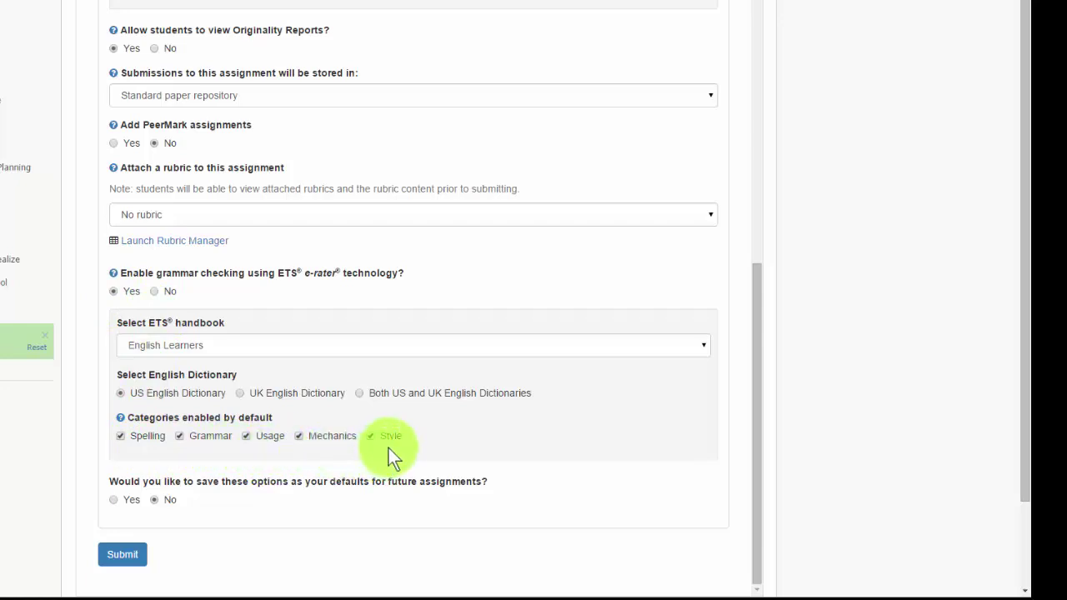
click(324, 346)
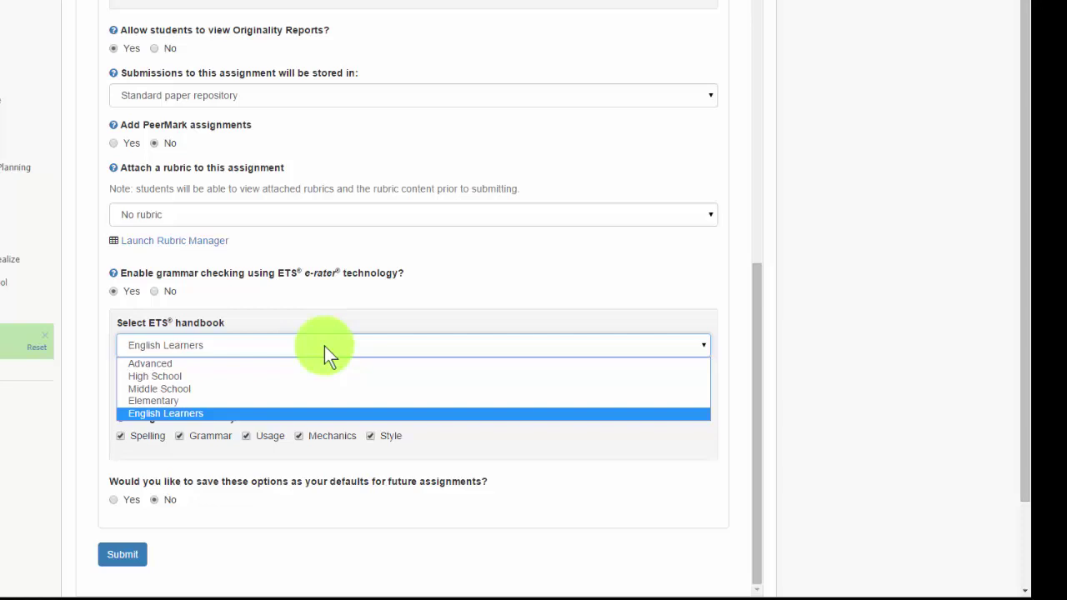
click(324, 314)
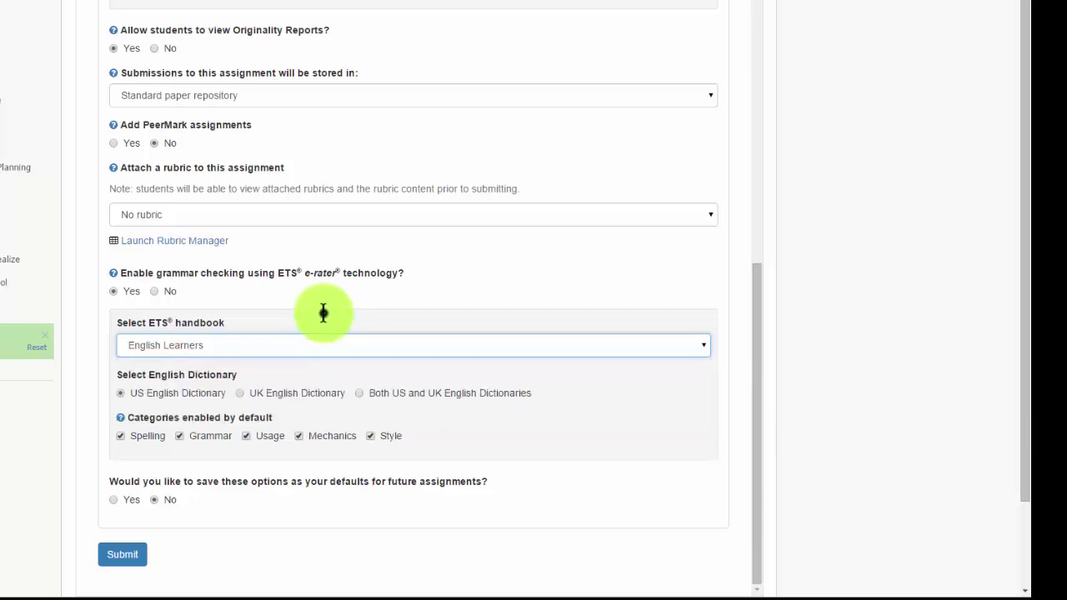
scroll(450, 392, down, 2)
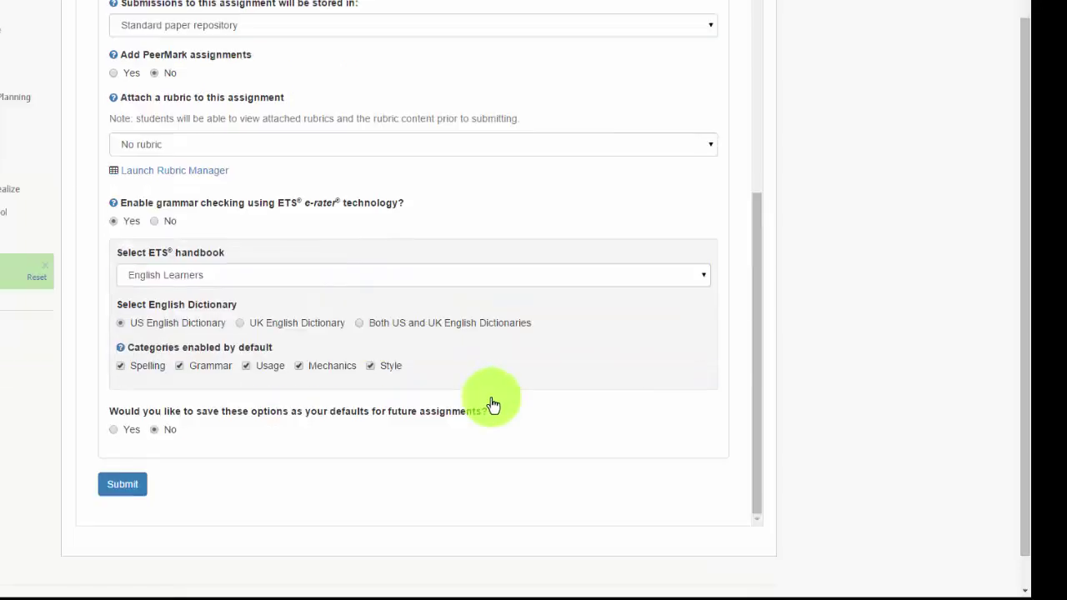
Save the optional settings as defaults for future assignments and submit the Turnitin assignment.
click(115, 434)
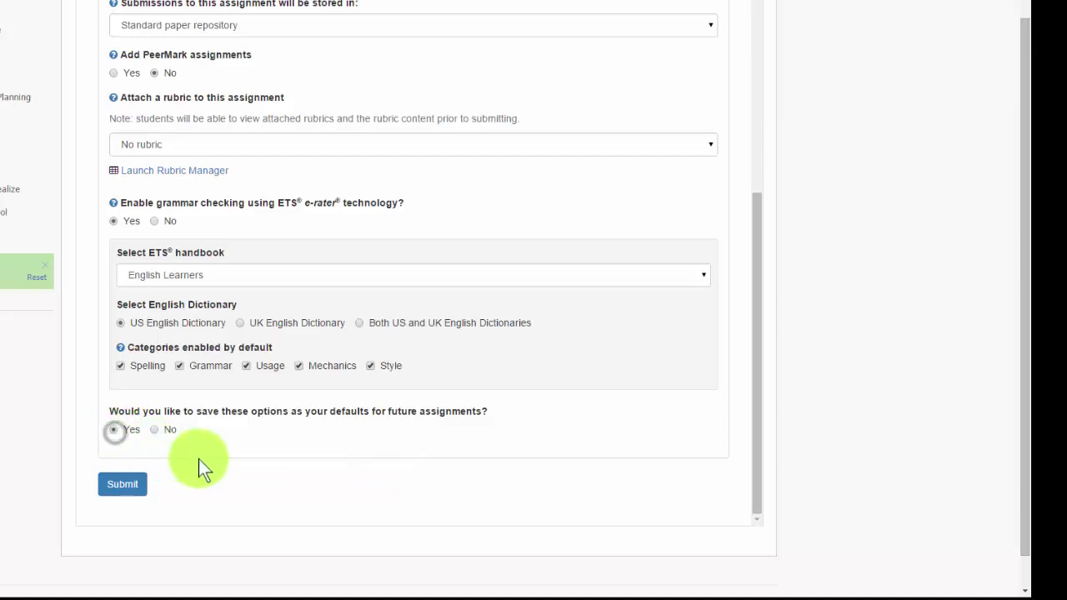
click(125, 486)
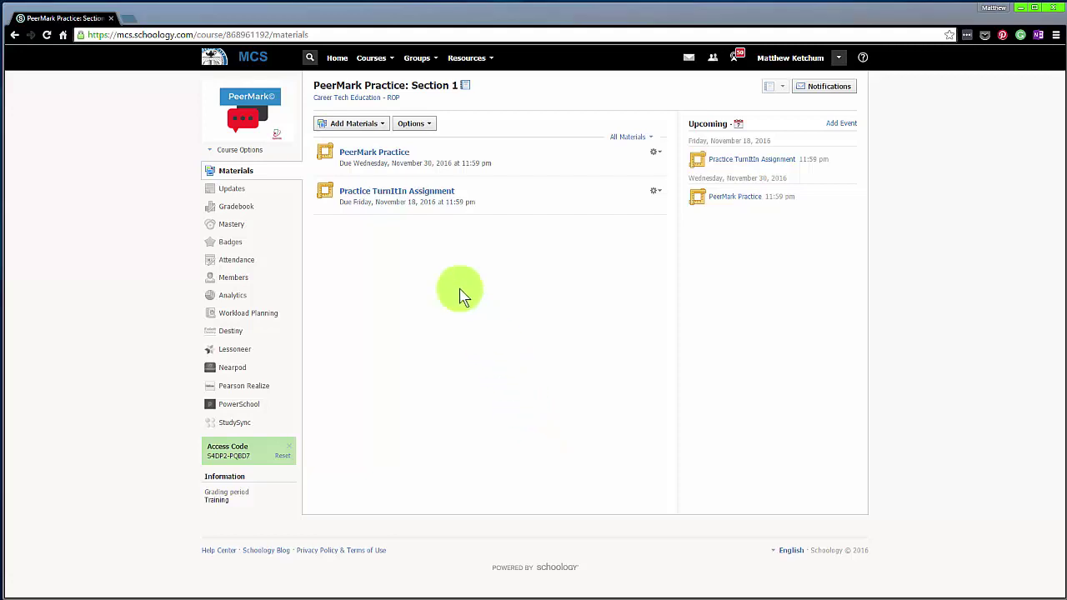
Open the submitted essay in Practice TurnItIn Assignment through its similarity score and move the Feedback Studio window fully into view.
click(382, 193)
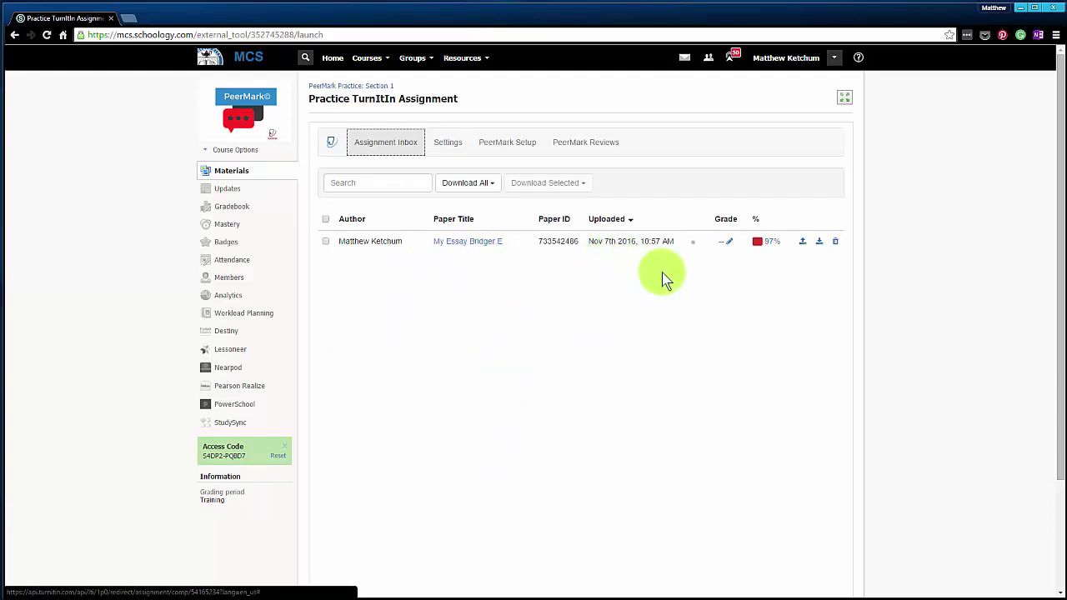
click(773, 247)
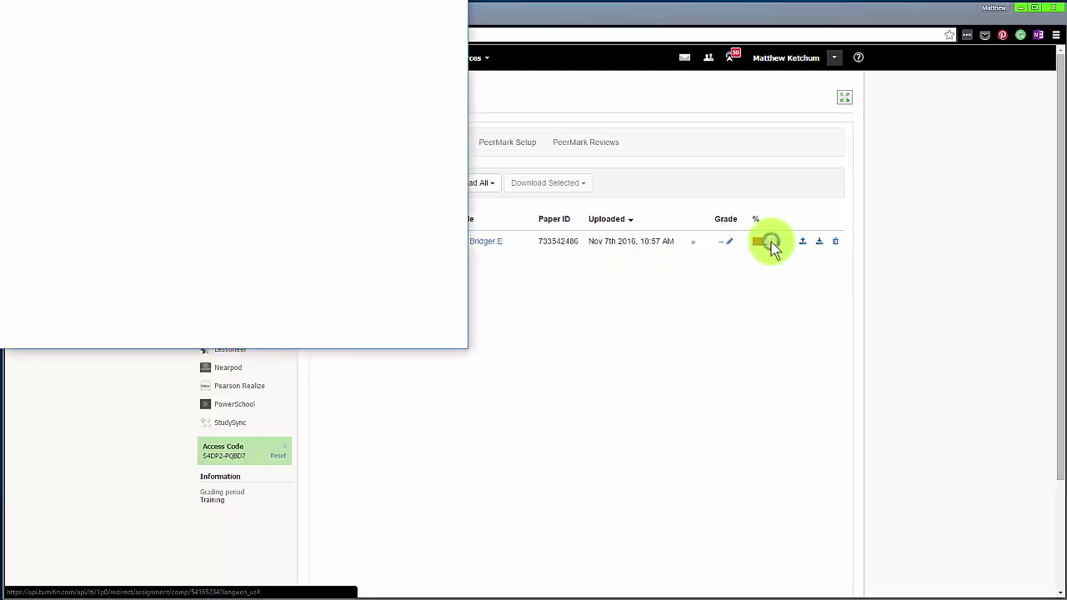
drag(440, 0, 667, 48)
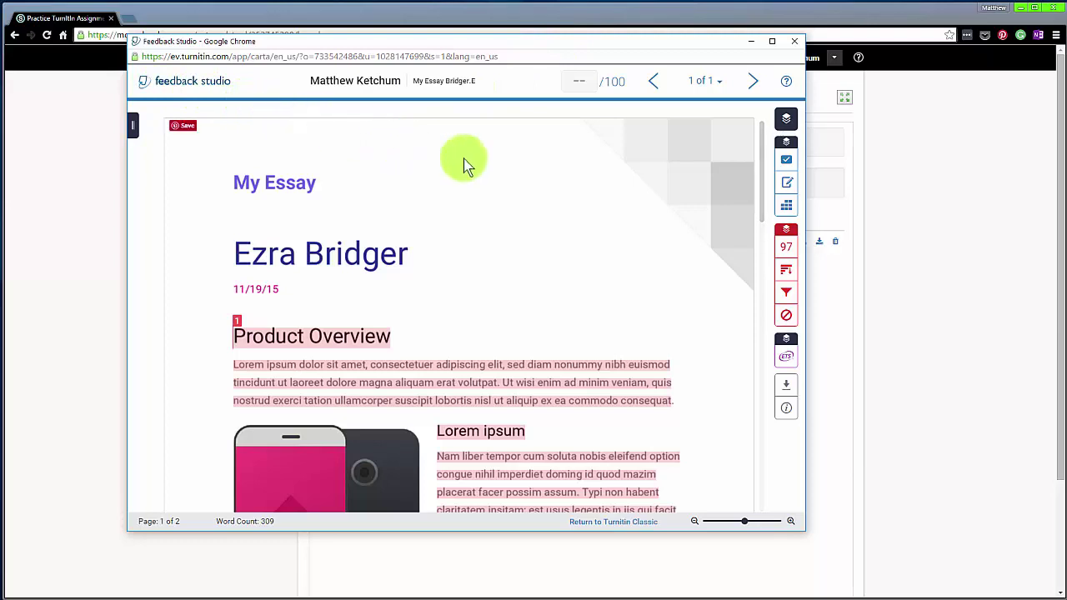
Review the essay's Match Overview and All Sources lists, and view the details of the Wakefield Memorial High School match.
click(787, 250)
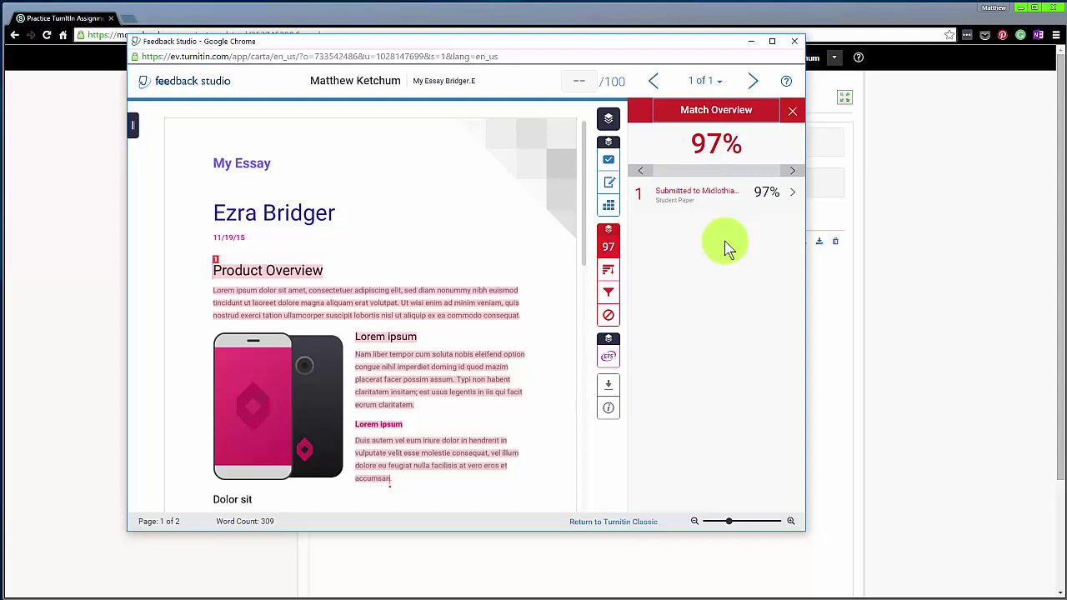
click(609, 270)
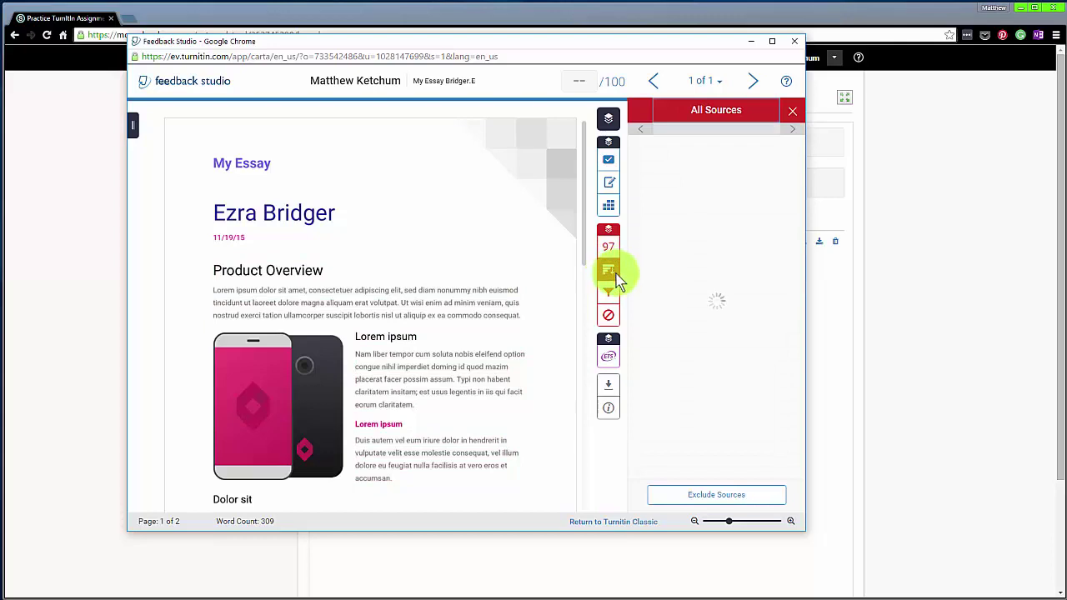
scroll(697, 324, down, 2)
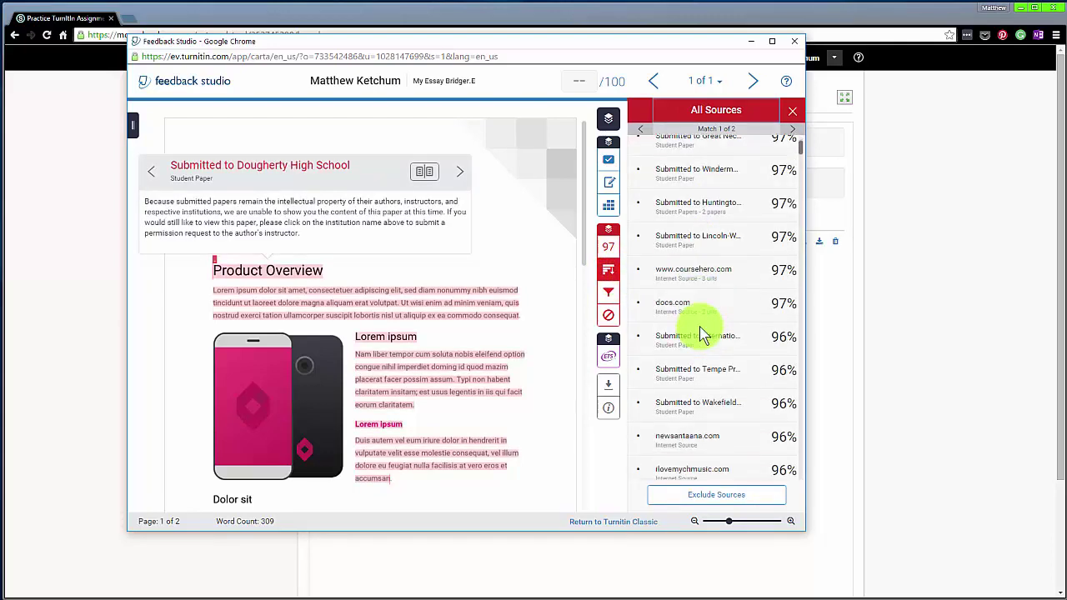
click(677, 331)
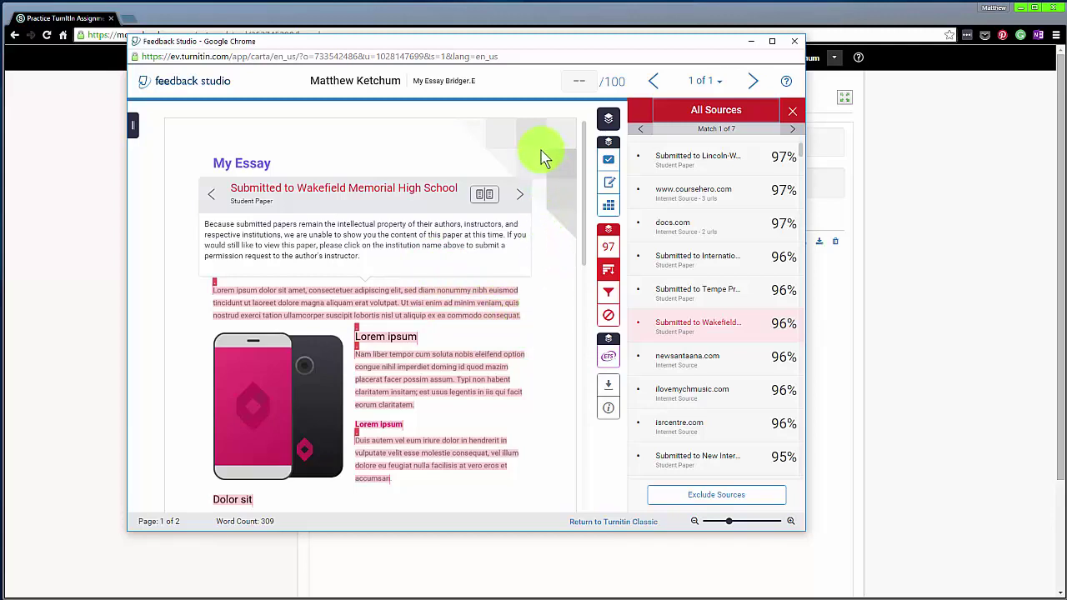
click(512, 150)
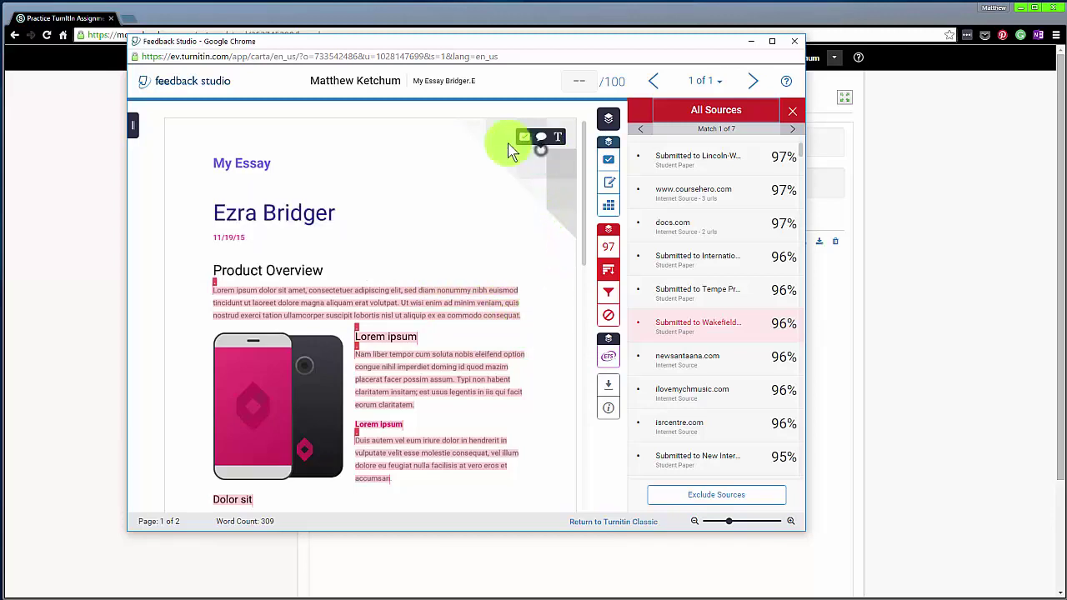
Add the Frag. QuickMark from the Composition set to the first Product Overview paragraph and view its explanation.
click(407, 234)
click(367, 296)
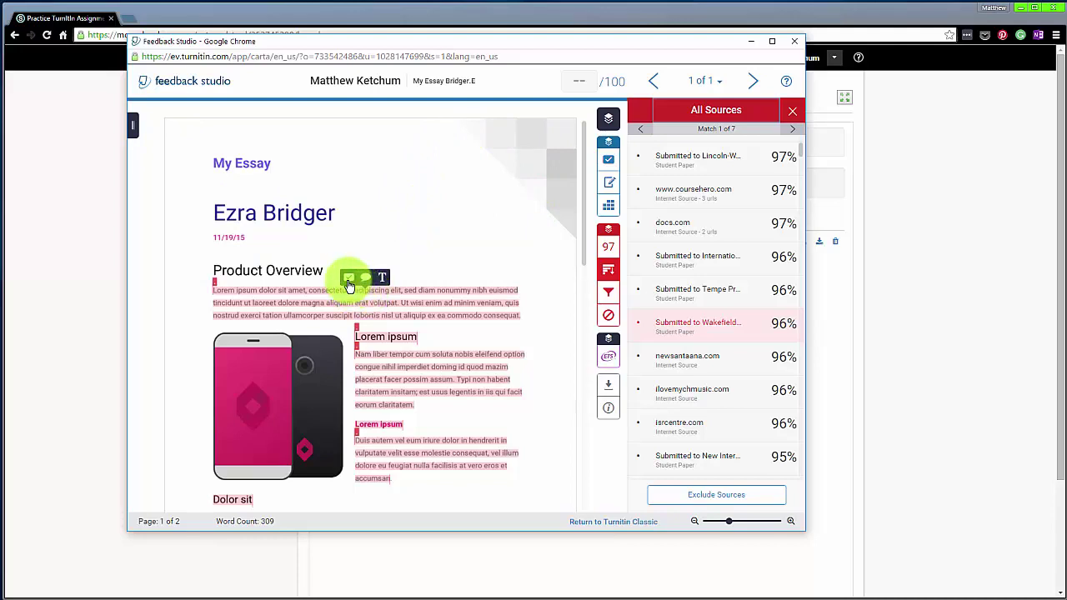
click(349, 278)
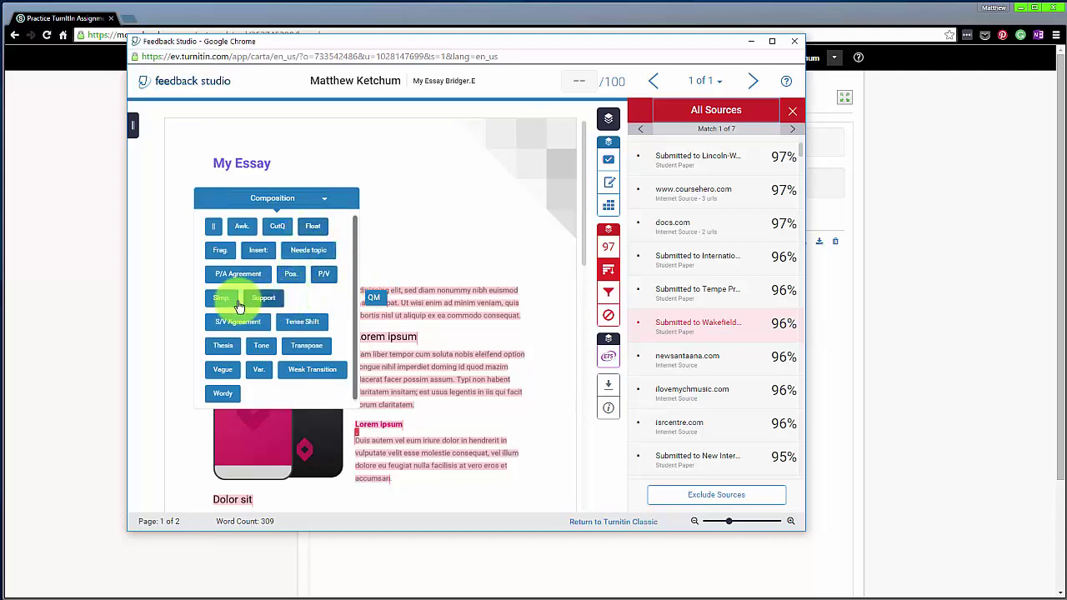
click(219, 253)
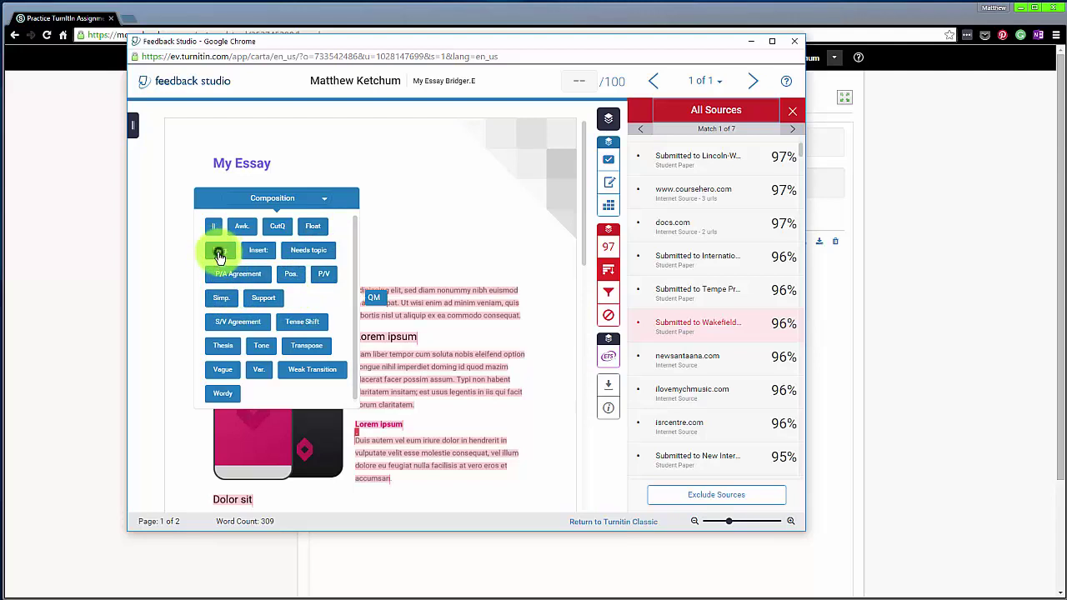
click(500, 239)
click(375, 302)
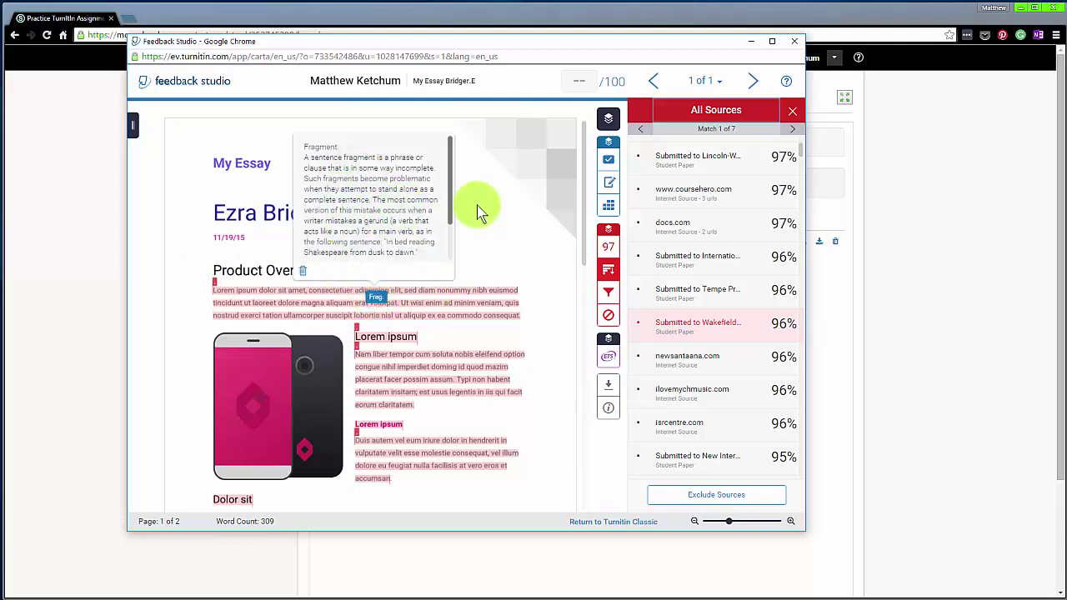
click(476, 209)
Place a blank bubble comment beside the Frag. mark in the first paragraph and start an inline text comment next to it.
click(397, 291)
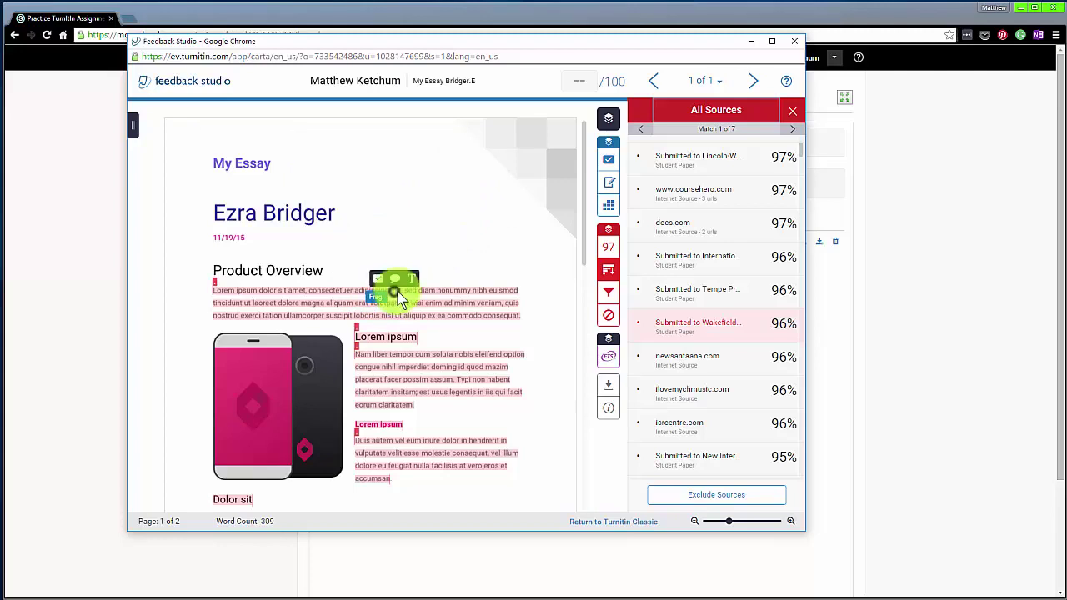
click(395, 279)
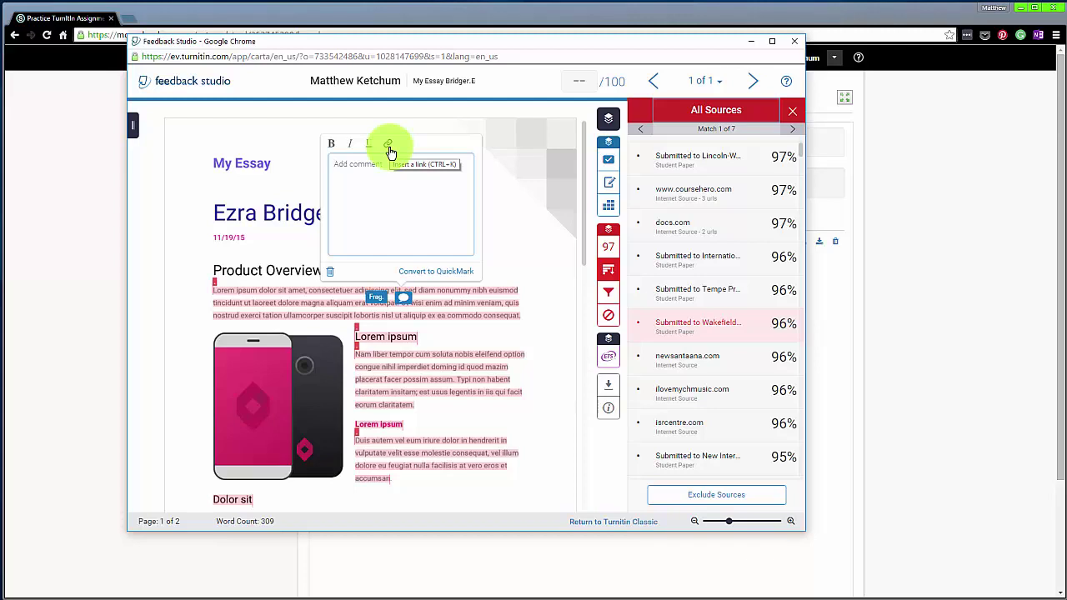
click(526, 221)
click(433, 294)
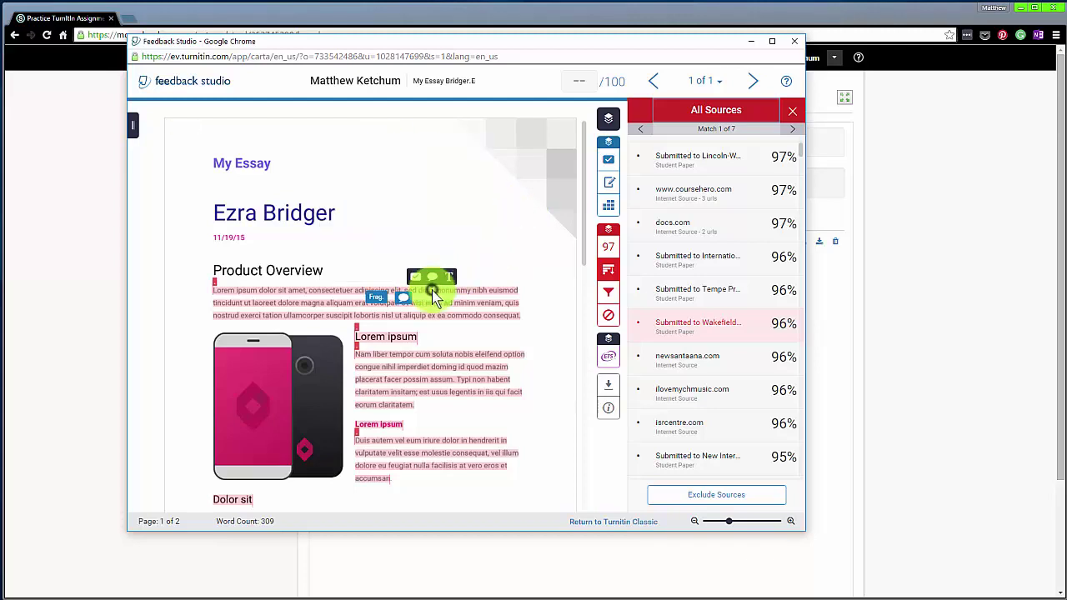
click(449, 277)
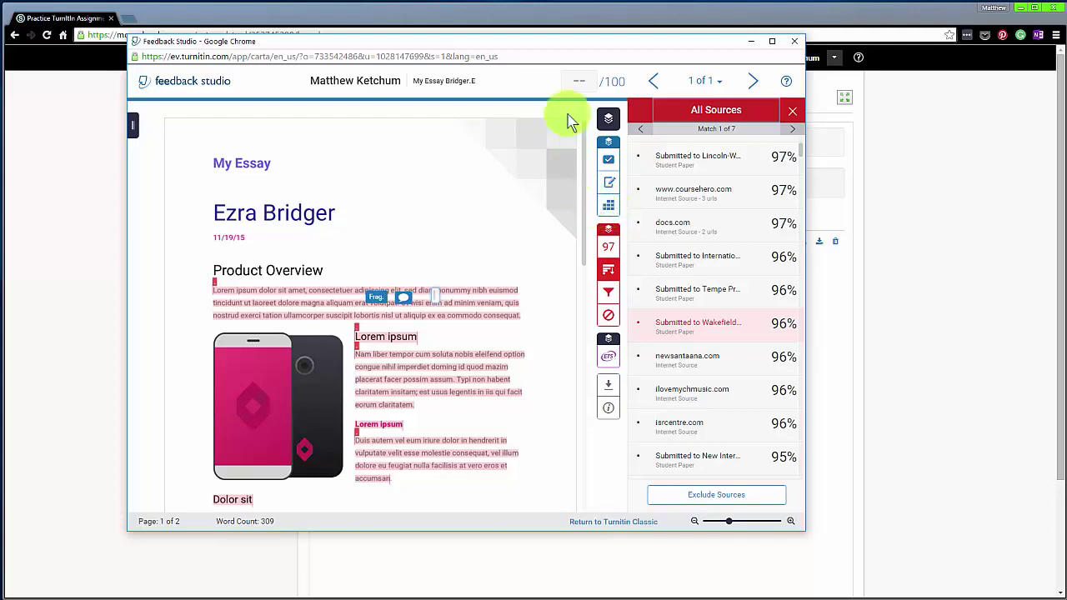
Set the essay's grade to 100 out of 100.
click(577, 80)
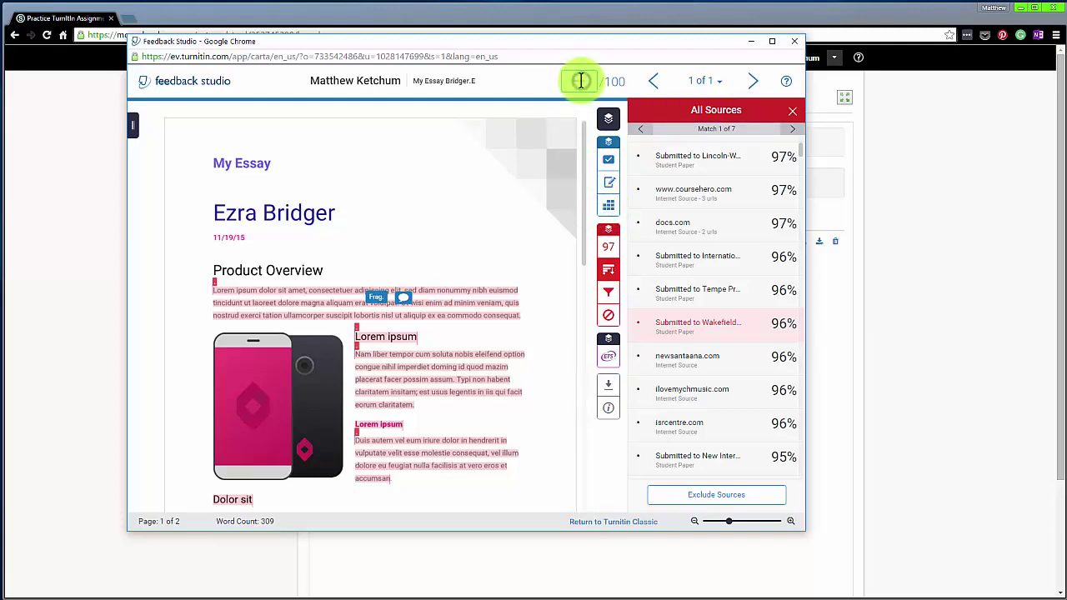
text(100)
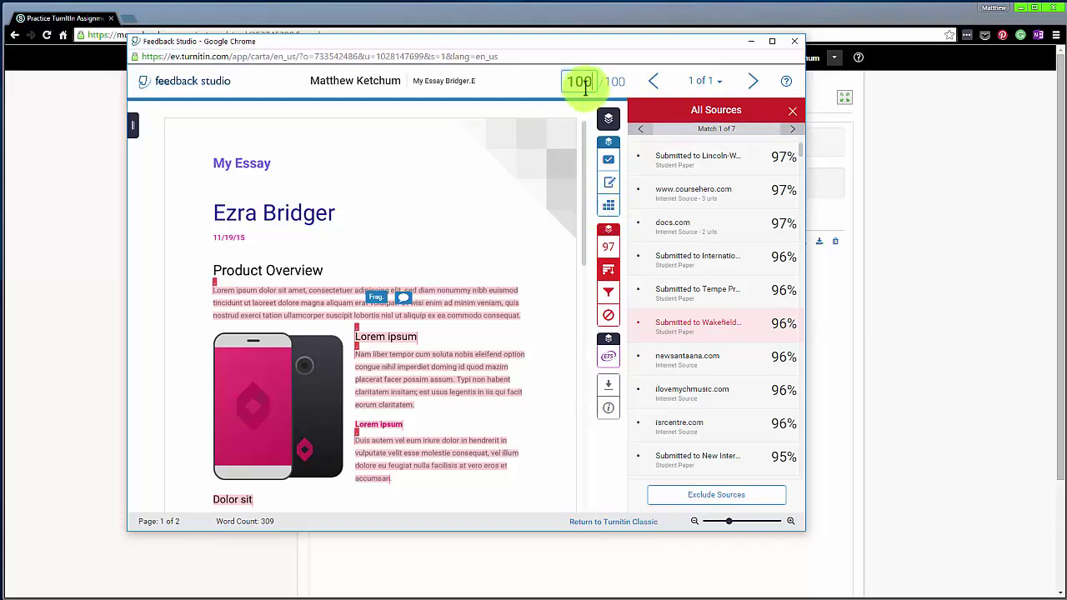